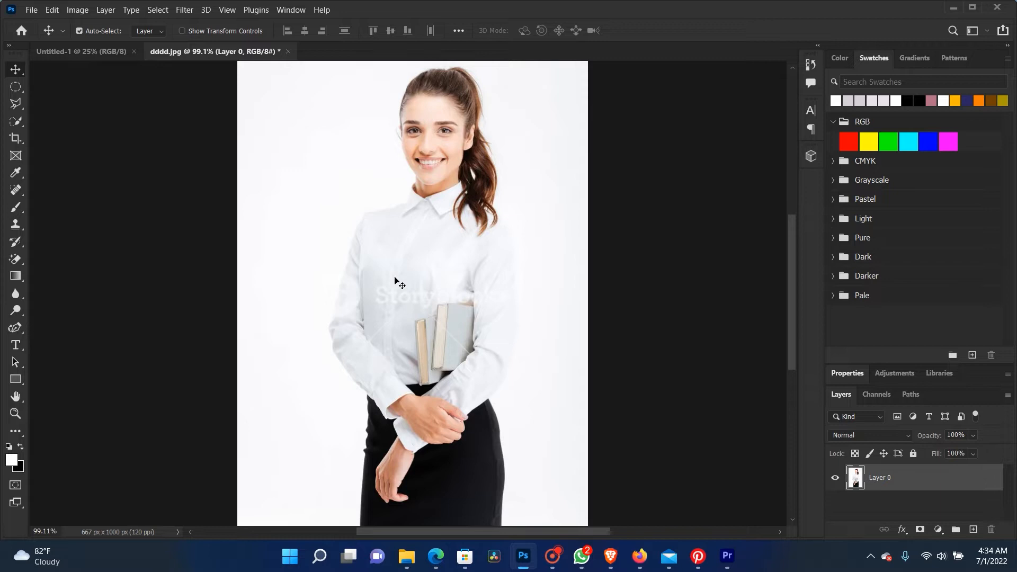
- Add a Curves adjustment layer above Layer 0 and set its black point to input 0 and output 5
scroll(398, 282, "up", 3)
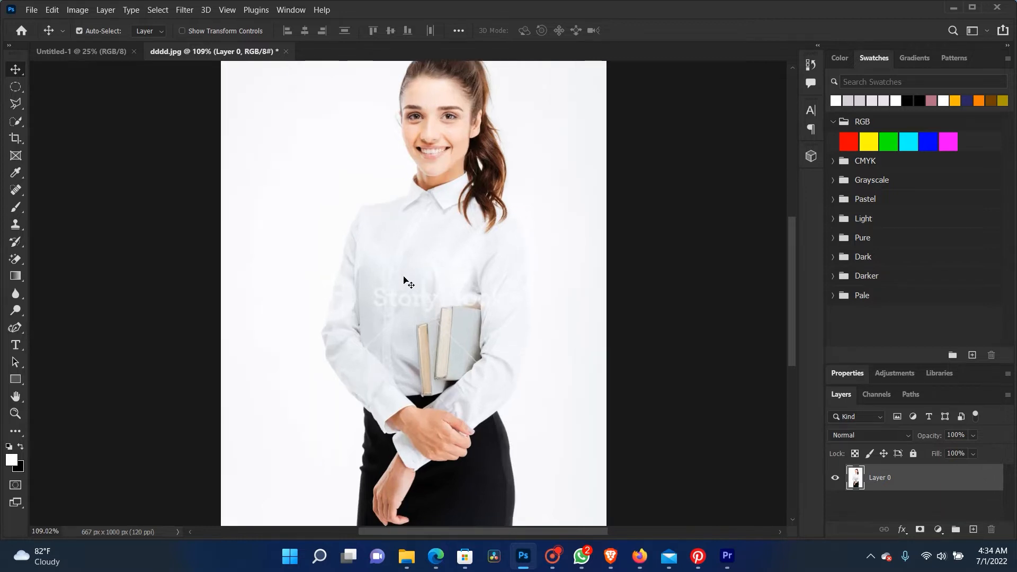
scroll(409, 282, "up", 1)
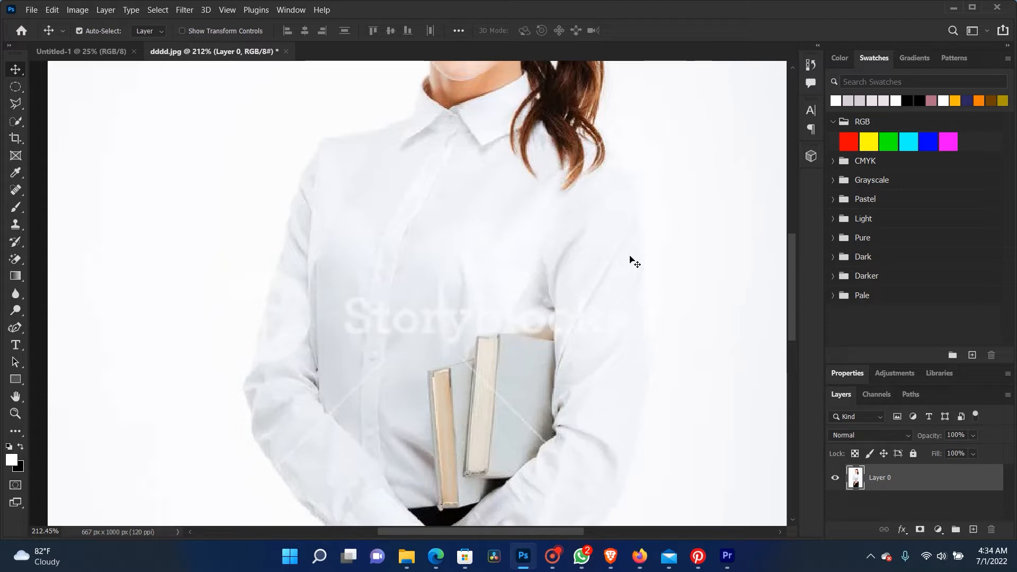
scroll(609, 266, "down", 5)
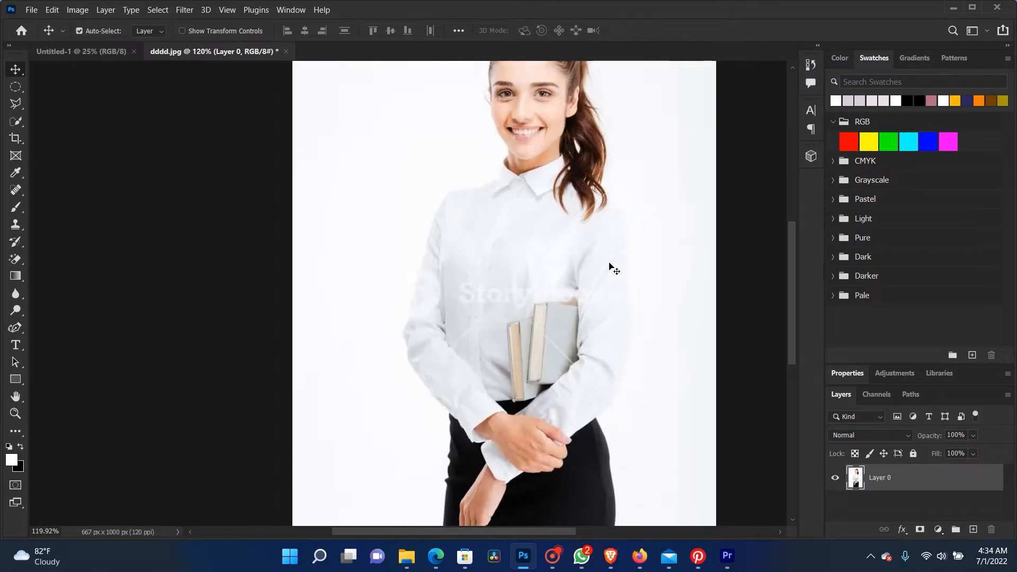
left_click_drag(590, 262, 530, 259)
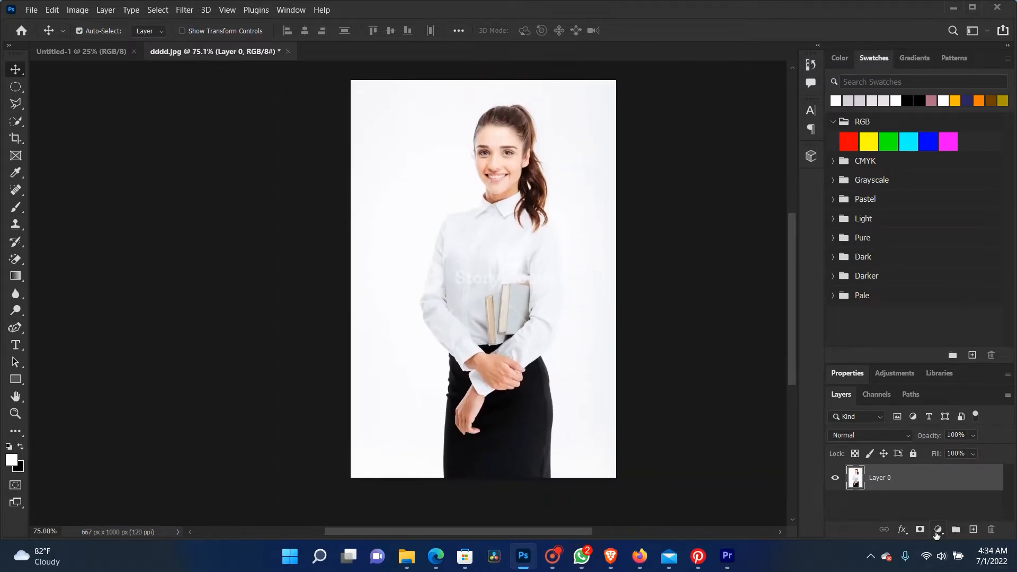
left_click(937, 530)
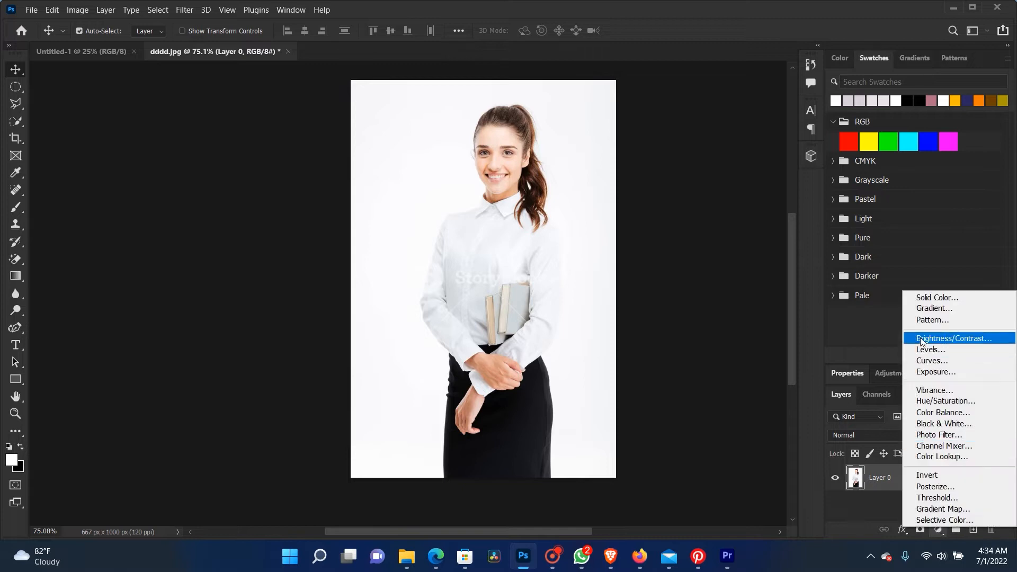
left_click(926, 362)
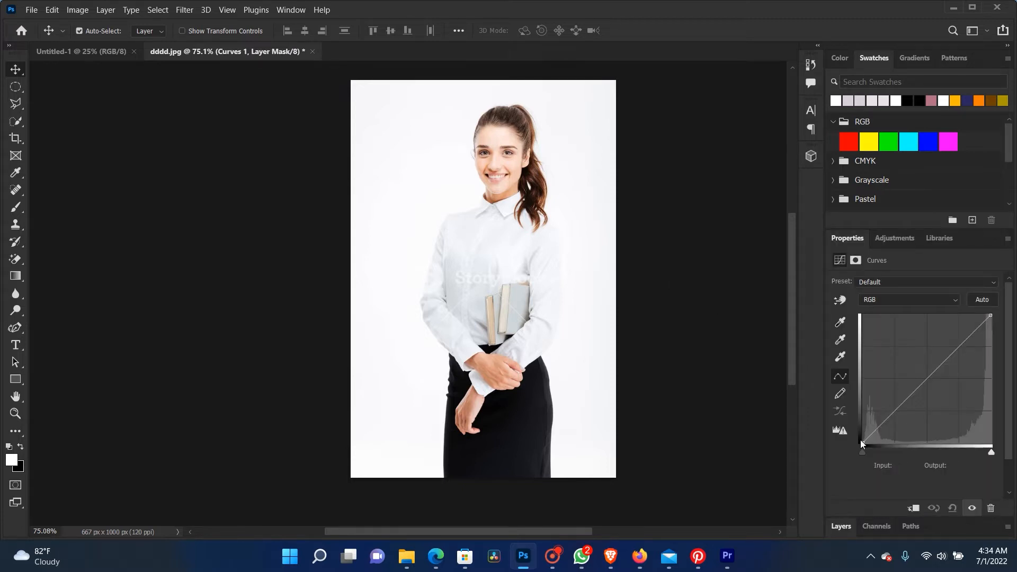
left_click(862, 441)
left_click_drag(863, 442, 953, 445)
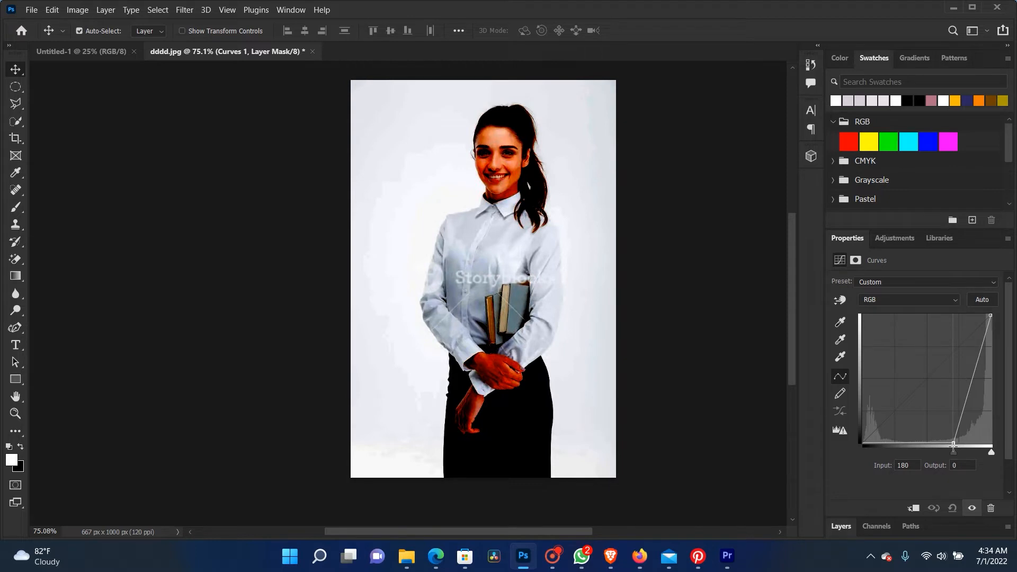
left_click_drag(953, 445, 940, 444)
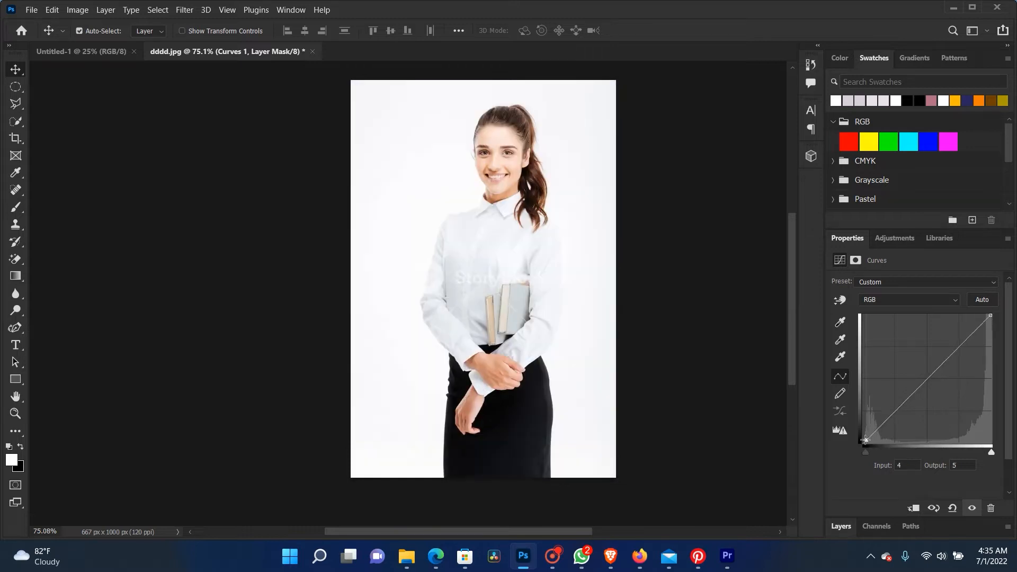
left_click_drag(863, 443, 862, 440)
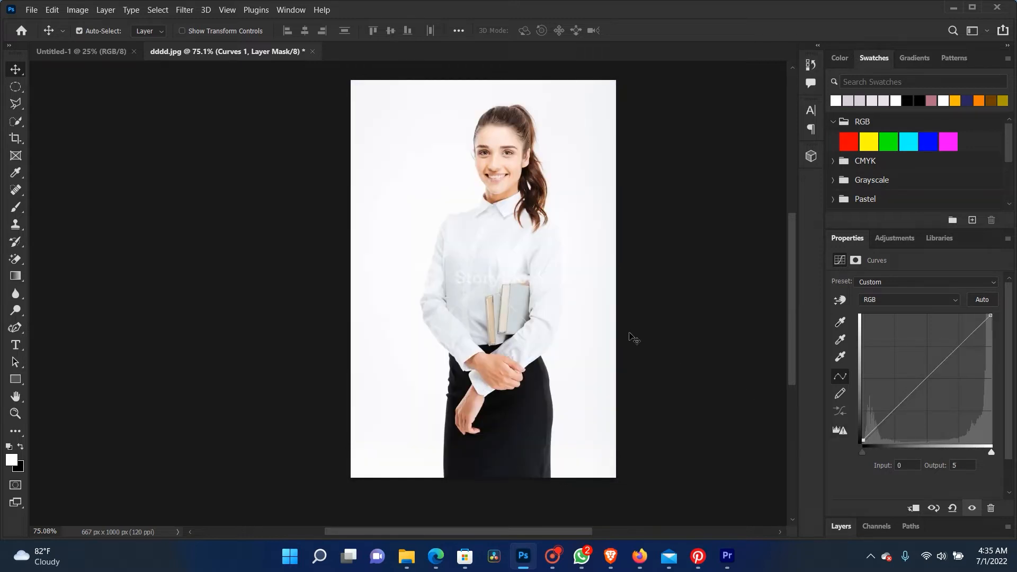
- Hide the Curves 1 adjustment layer and select Layer 0
left_click(852, 529)
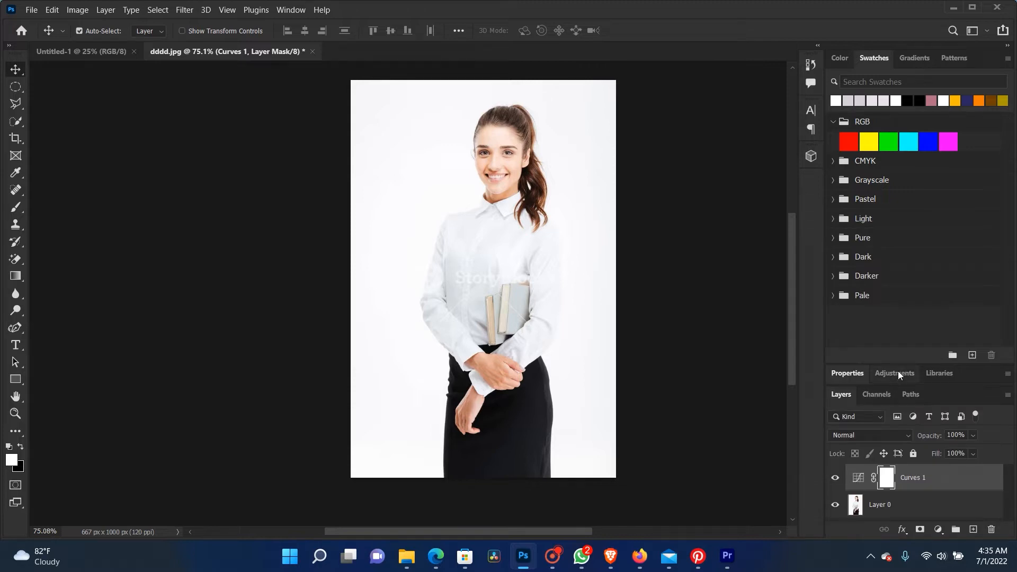
left_click_drag(901, 365, 906, 245)
left_click(858, 342)
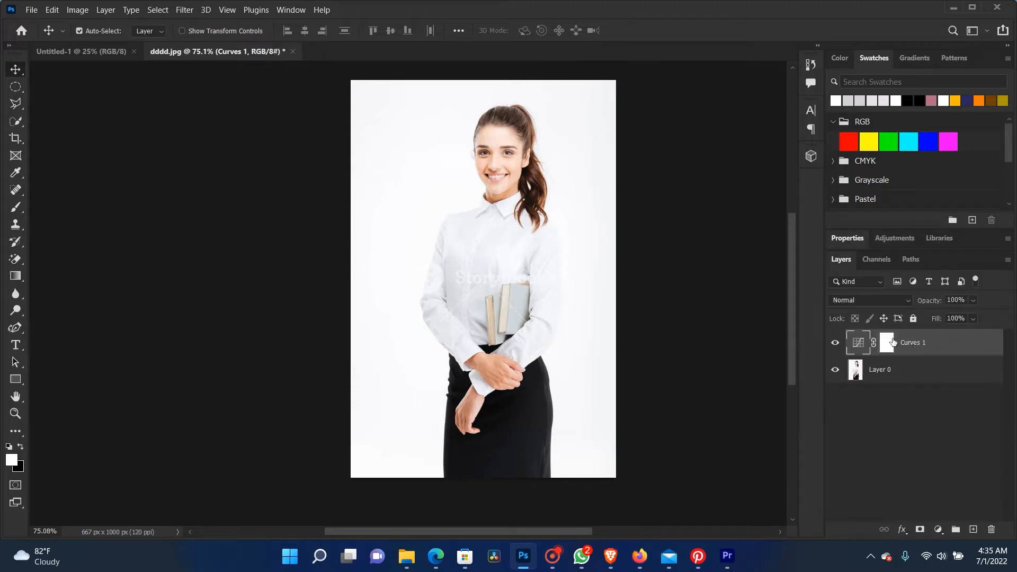
left_click(835, 343)
left_click(916, 375)
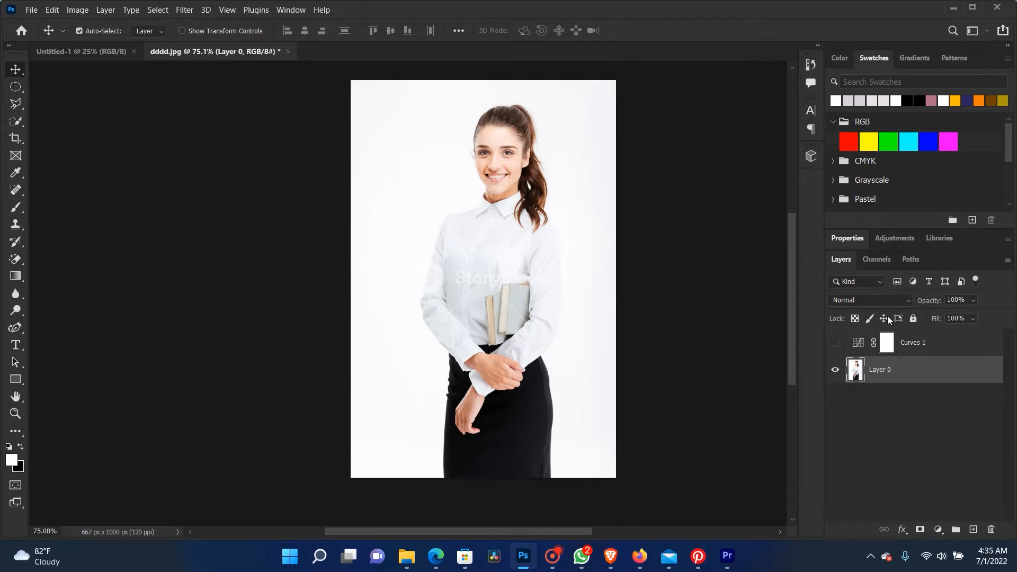
- Remove the background from Layer 0 and inspect the cutout around the ponytail and shoulder
left_click(913, 319)
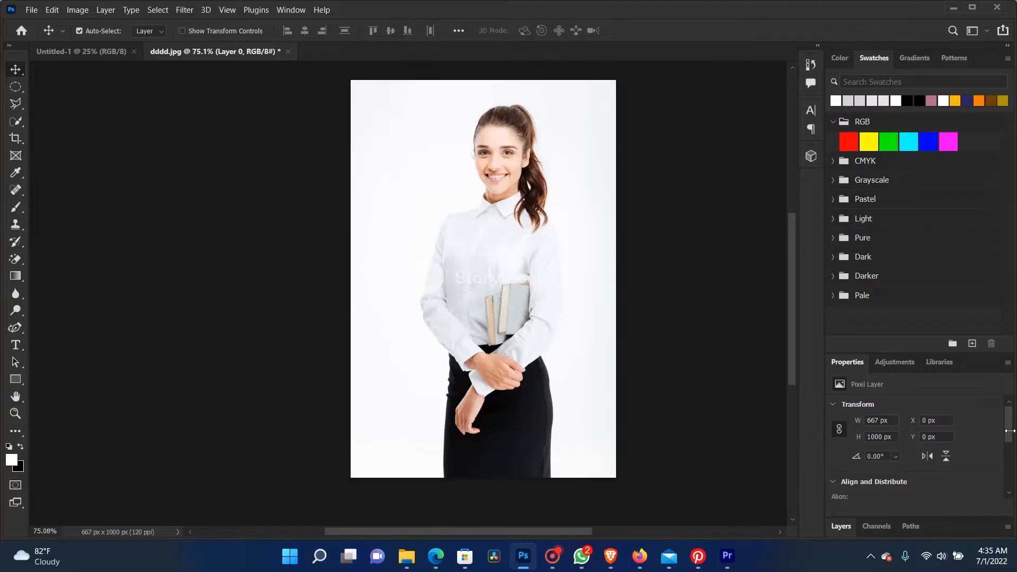
left_click_drag(905, 352, 902, 210)
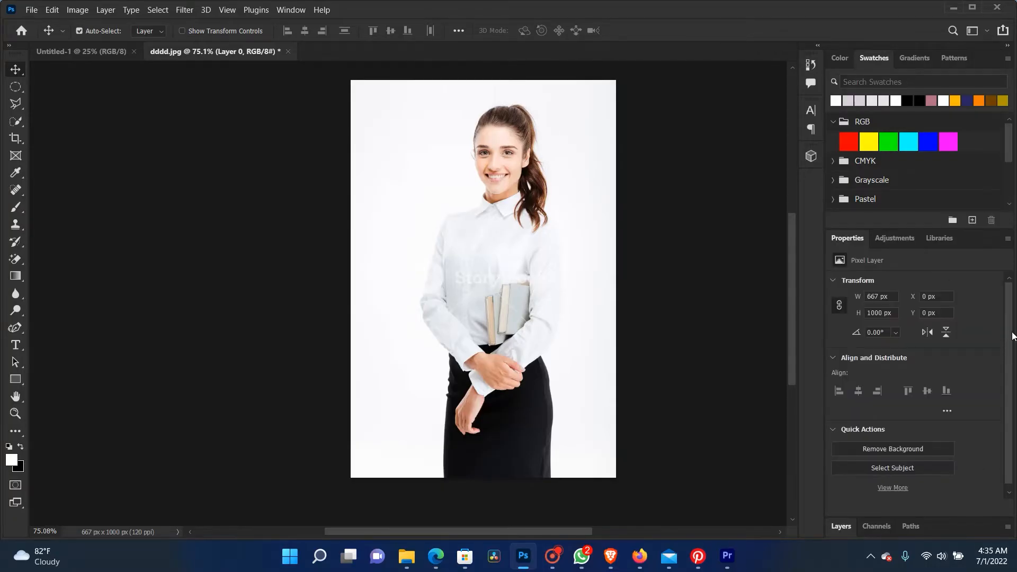
left_click_drag(1009, 339, 1004, 388)
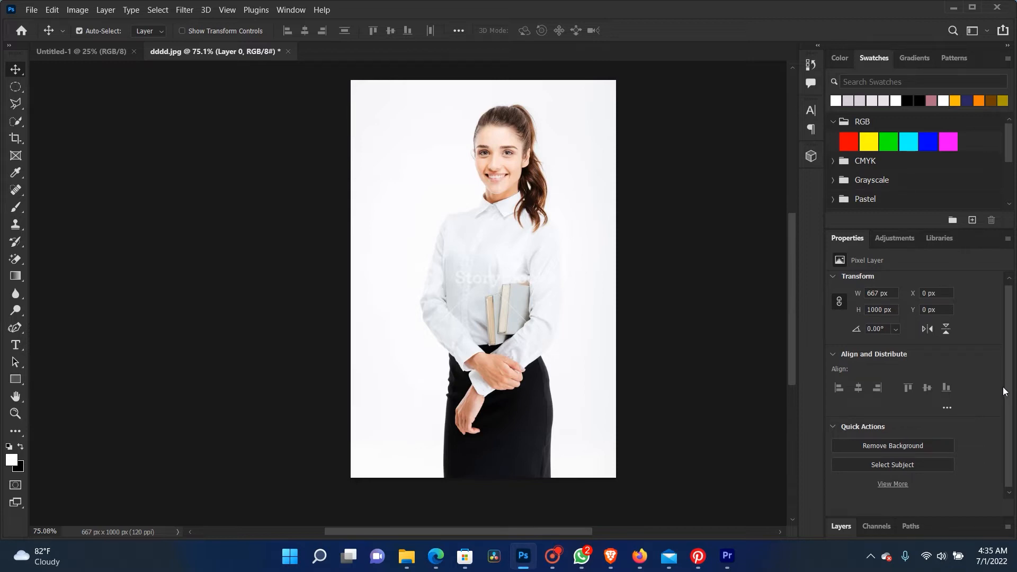
left_click(875, 447)
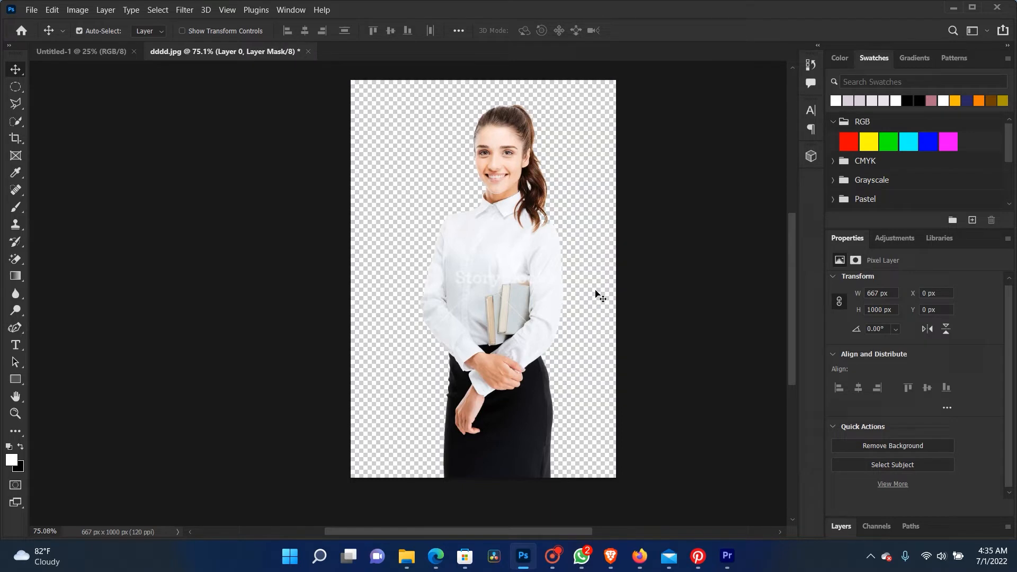
scroll(530, 273, "up", 12)
left_click_drag(529, 271, 513, 410)
scroll(510, 224, "up", 5)
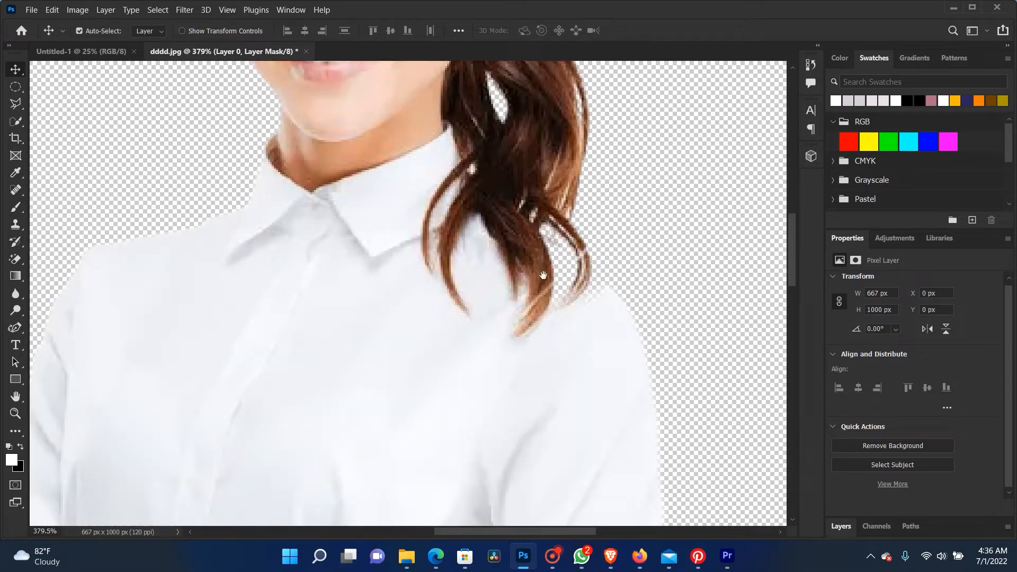
scroll(556, 289, "up", 2)
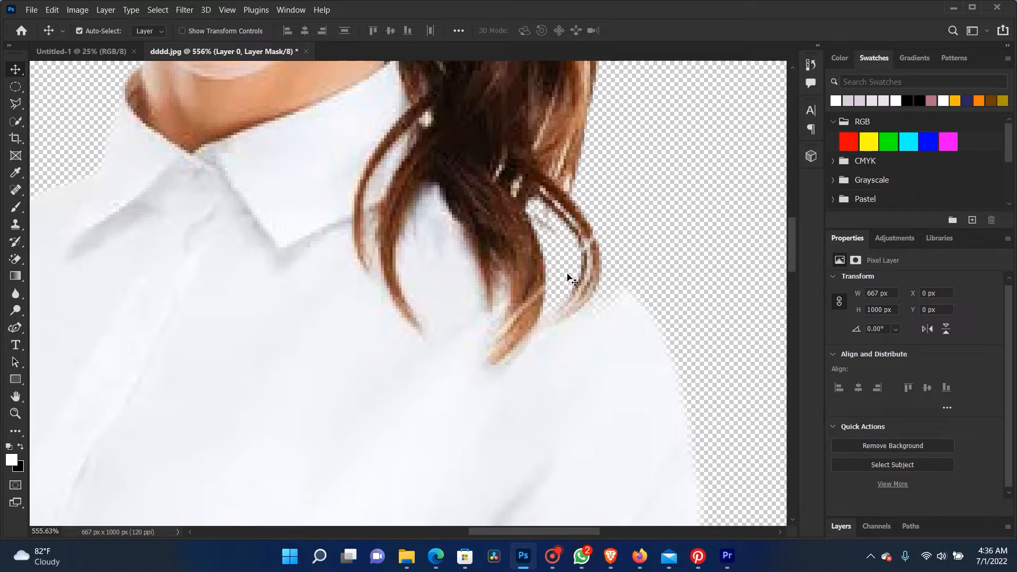
- Undo the background removal on Layer 0
key("ctrl")
key("ctrl+z")
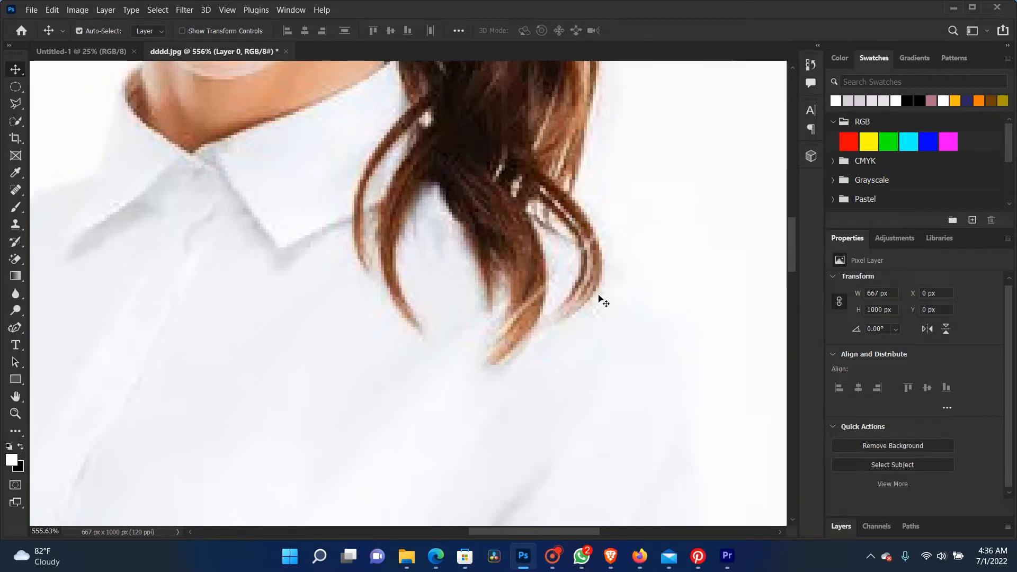
scroll(562, 318, "down", 8)
scroll(538, 326, "down", 3)
left_click_drag(536, 325, 512, 263)
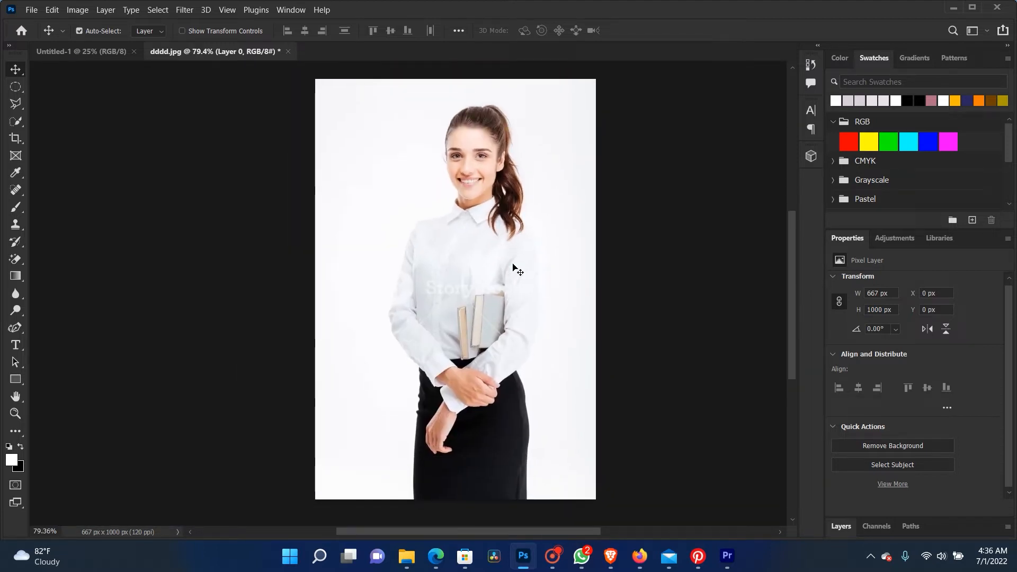
- Add another Curves adjustment layer directly above Layer 0 and set its black point to input 41 and output 0
left_click(866, 517)
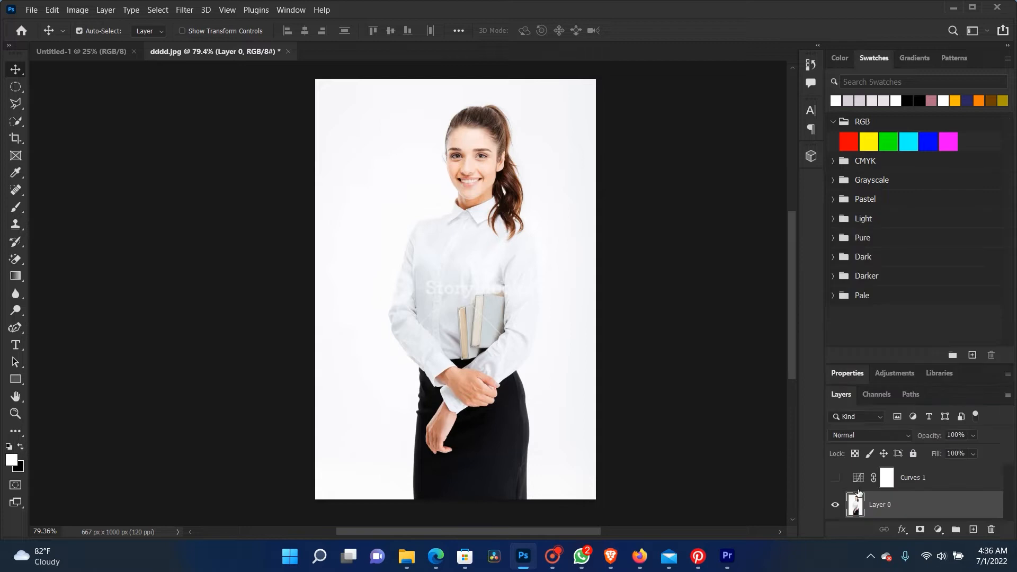
left_click_drag(893, 360, 892, 246)
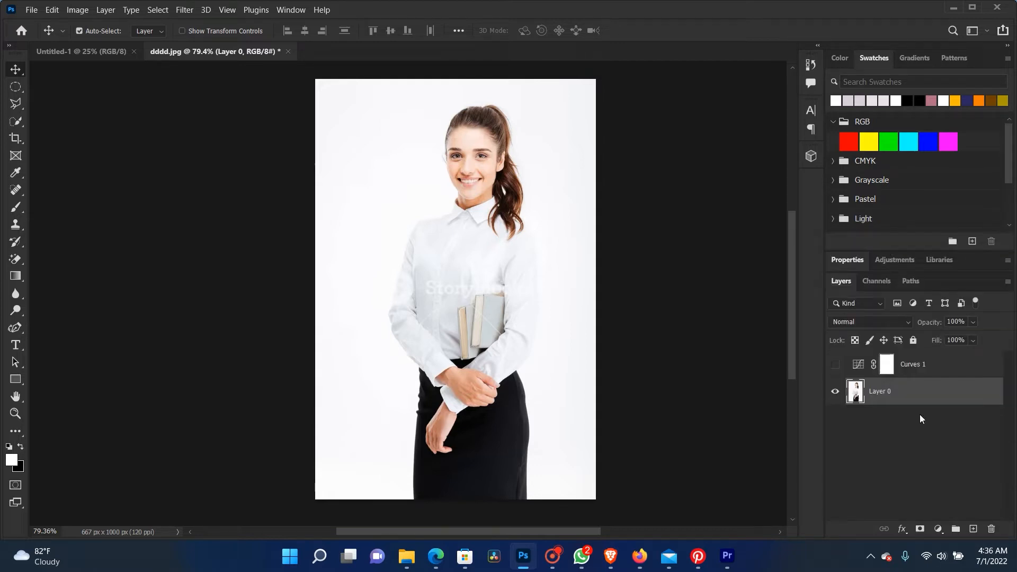
left_click(938, 529)
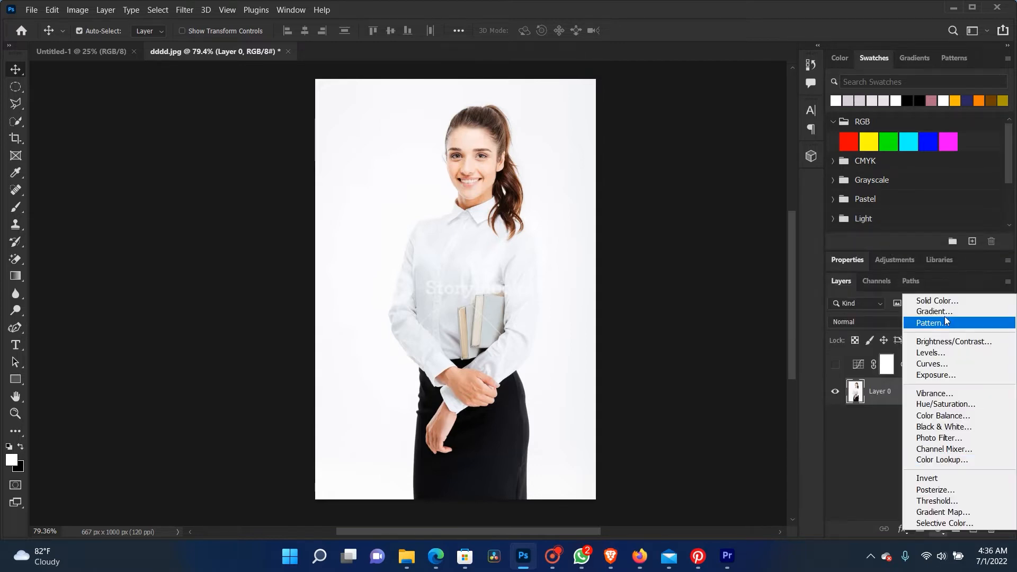
left_click(936, 366)
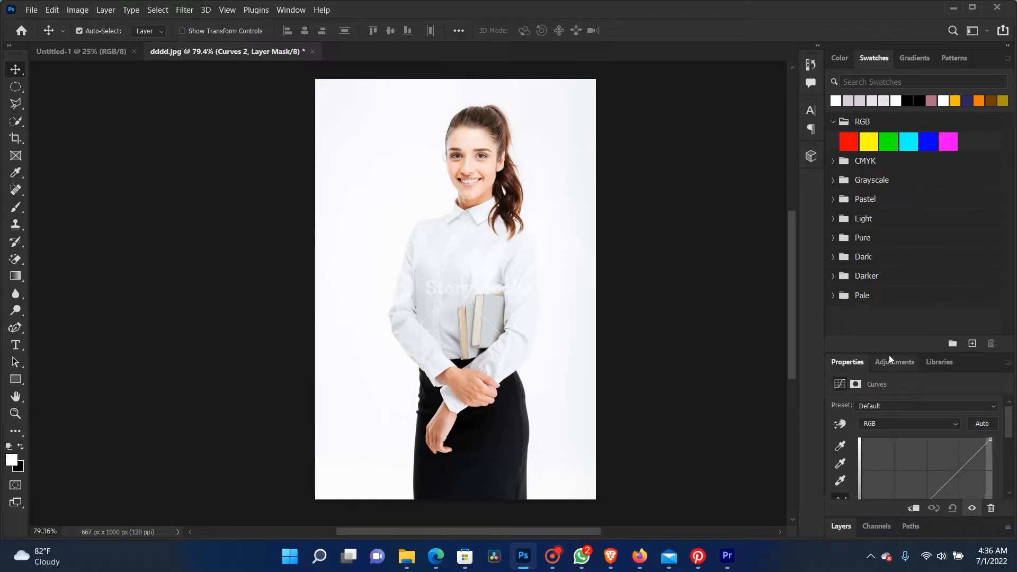
left_click_drag(894, 352, 895, 228)
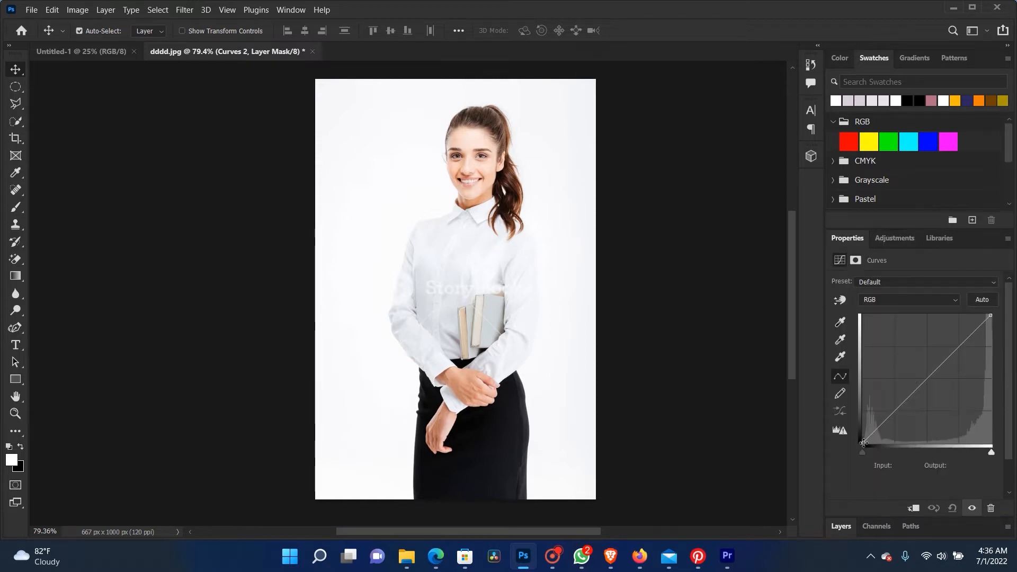
left_click_drag(863, 445, 883, 443)
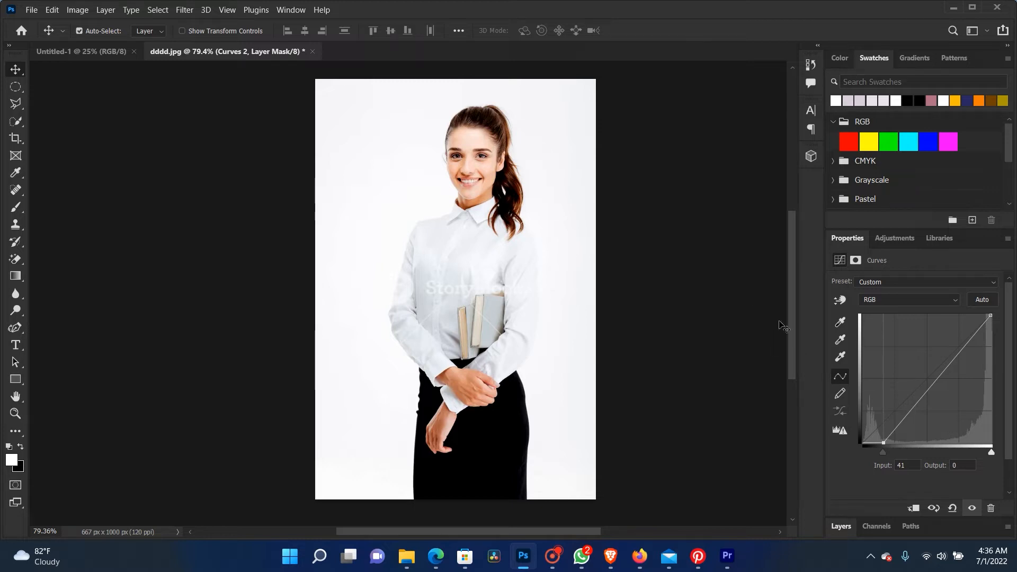
- Select the woman on Layer 0 with Select Subject
left_click(855, 520)
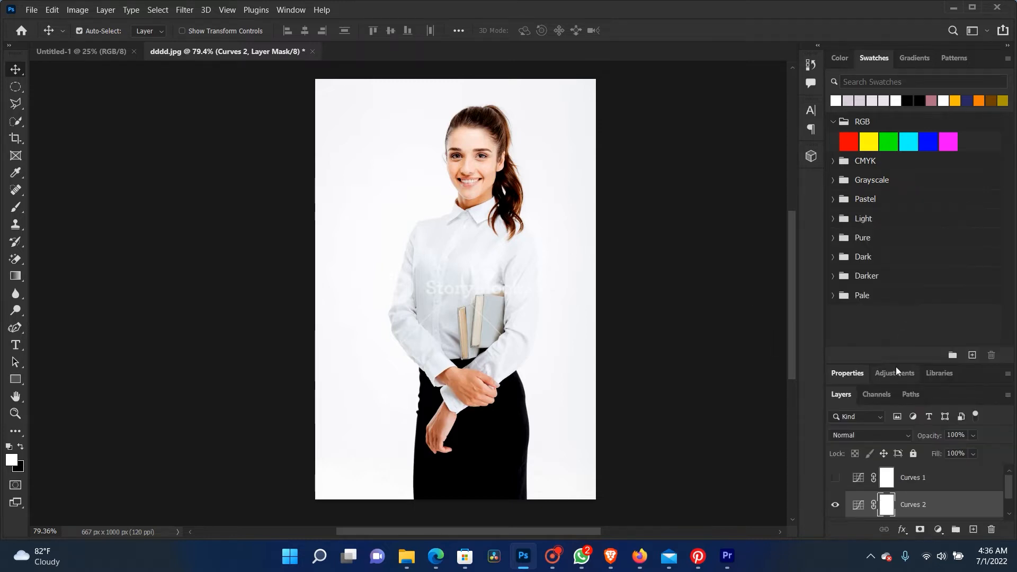
left_click_drag(901, 364, 891, 268)
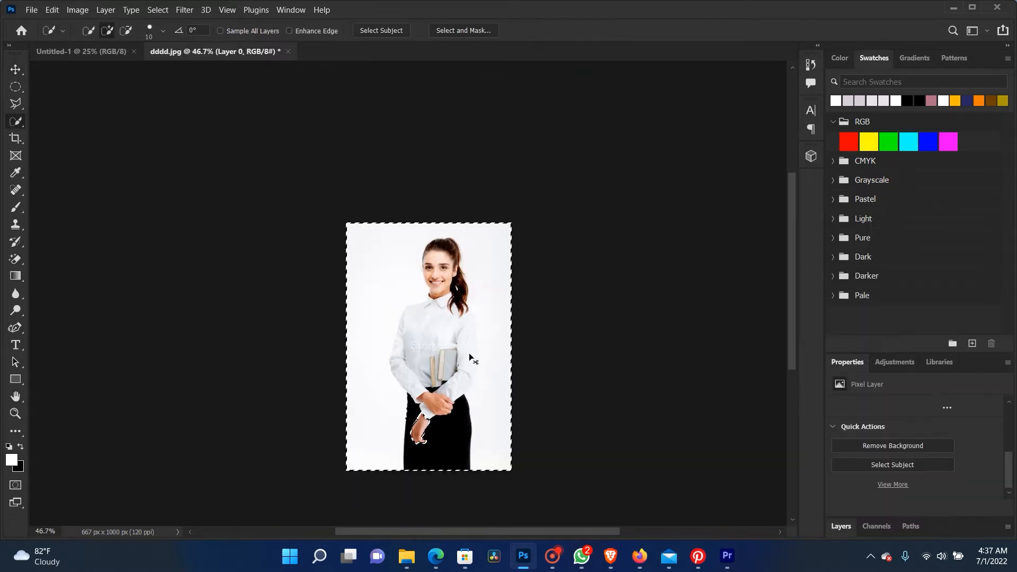
scroll(450, 346, "up", 2)
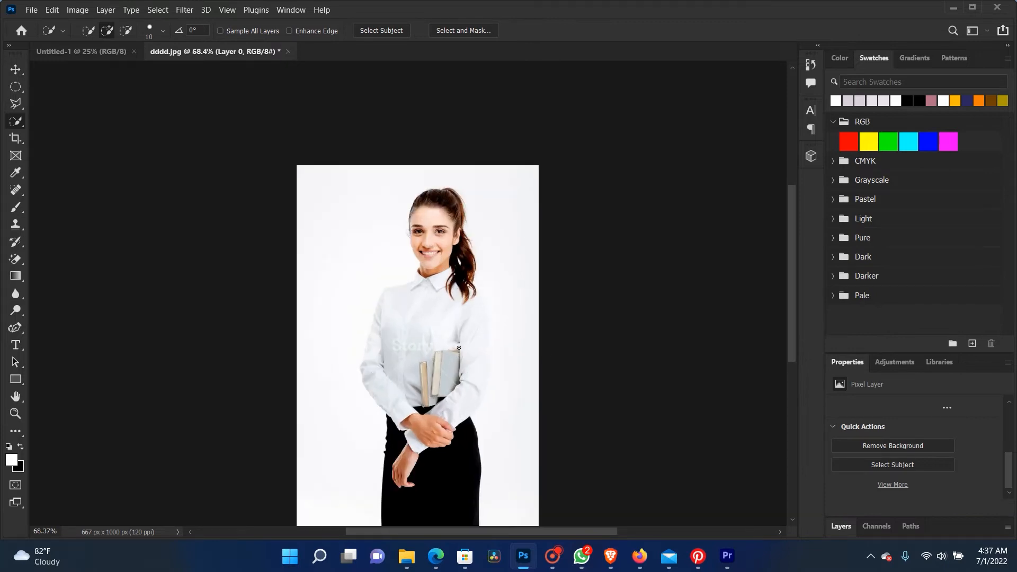
left_click_drag(432, 246, 438, 185)
left_click(901, 462)
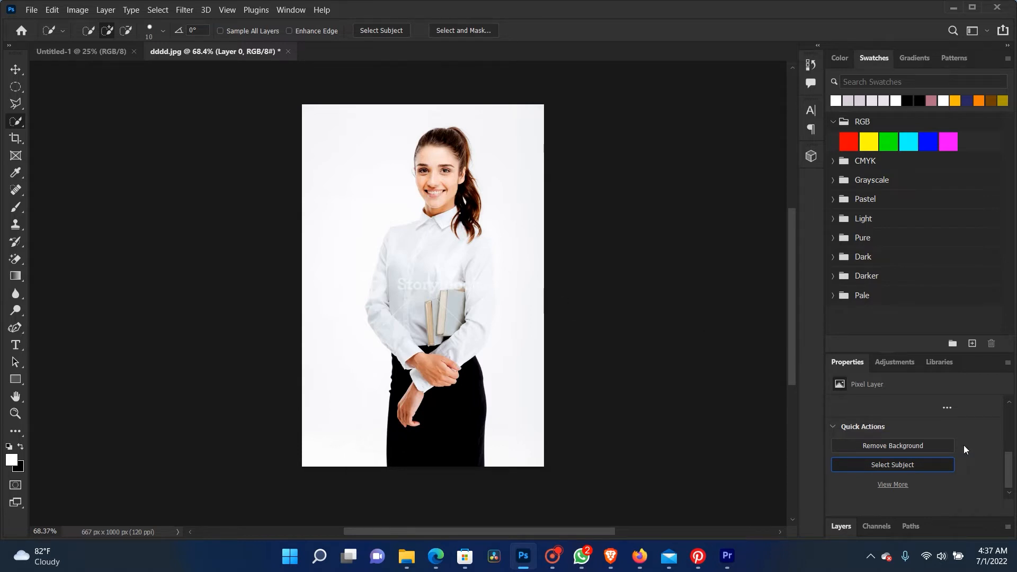
- Examine the selection outline along the woman's face, ponytail, shoulders and sleeves
scroll(472, 288, "up", 2)
scroll(473, 288, "up", 4)
left_click_drag(472, 204, 475, 308)
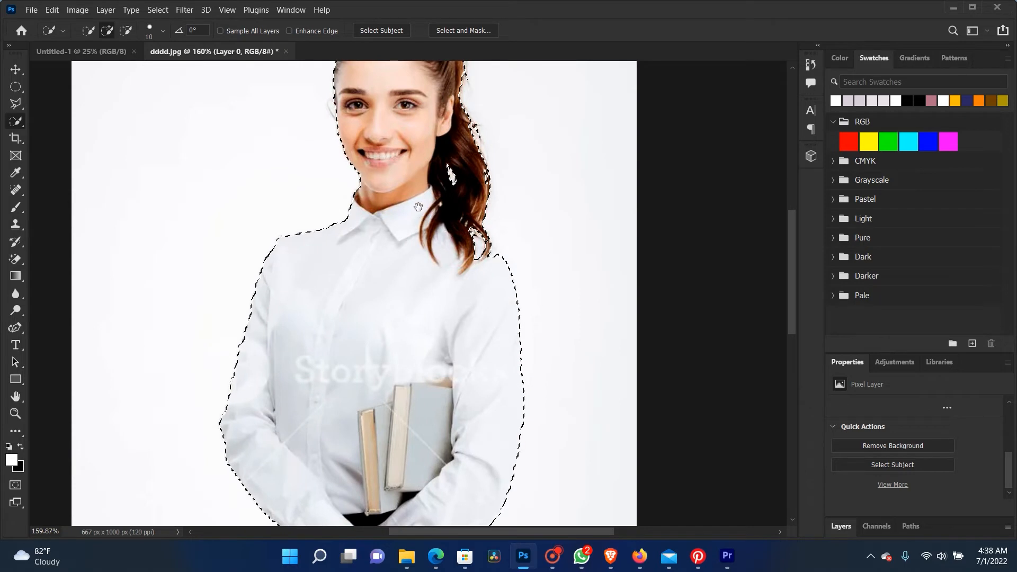
left_click_drag(418, 203, 442, 139)
left_click_drag(437, 277, 422, 197)
left_click_drag(430, 244, 430, 455)
scroll(474, 290, "up", 4)
scroll(478, 290, "up", 4)
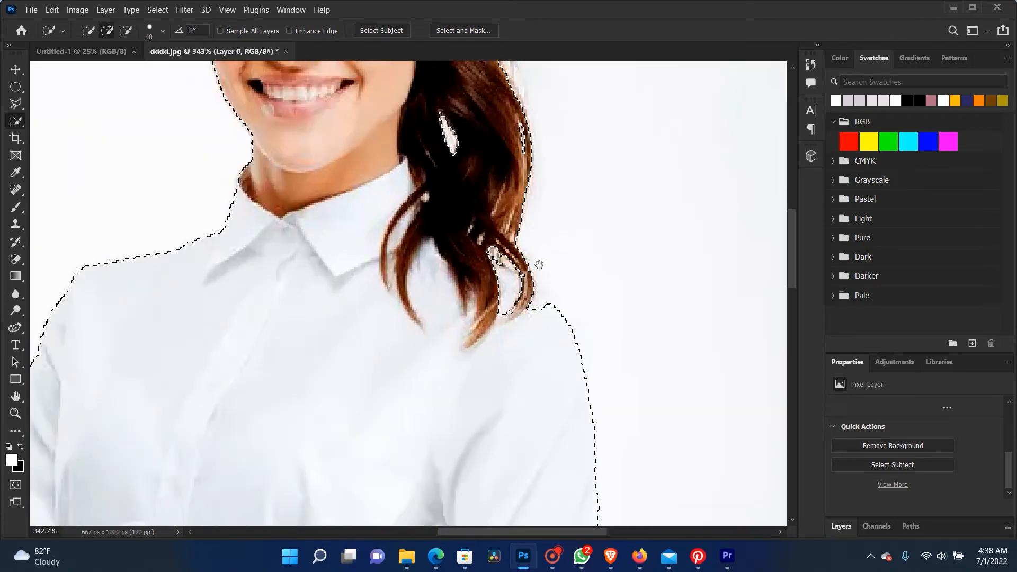
- Remove the background from Layer 0 using the subject selection, and undo the removal
left_click(923, 443)
left_click(505, 219)
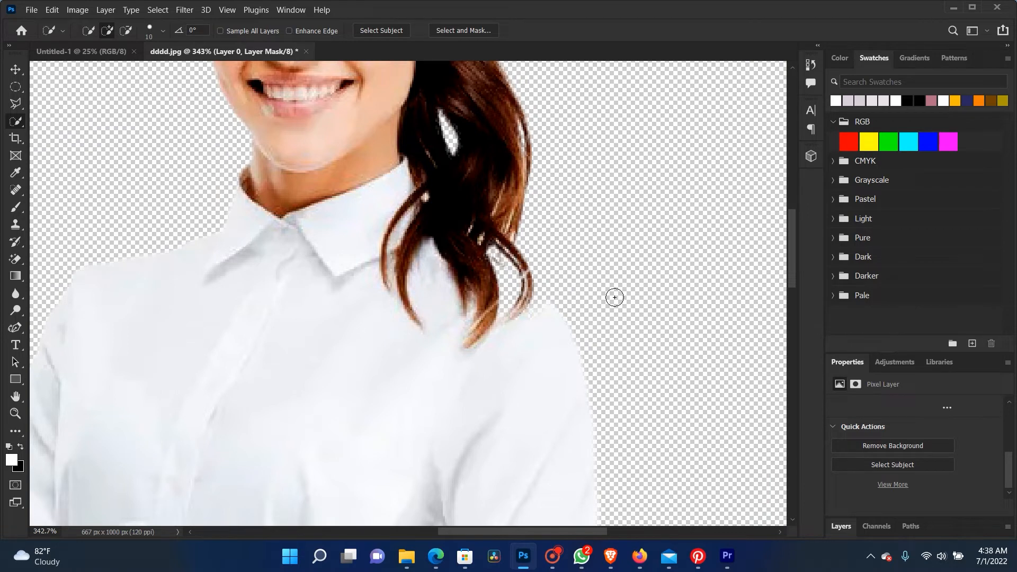
key("ctrl+z")
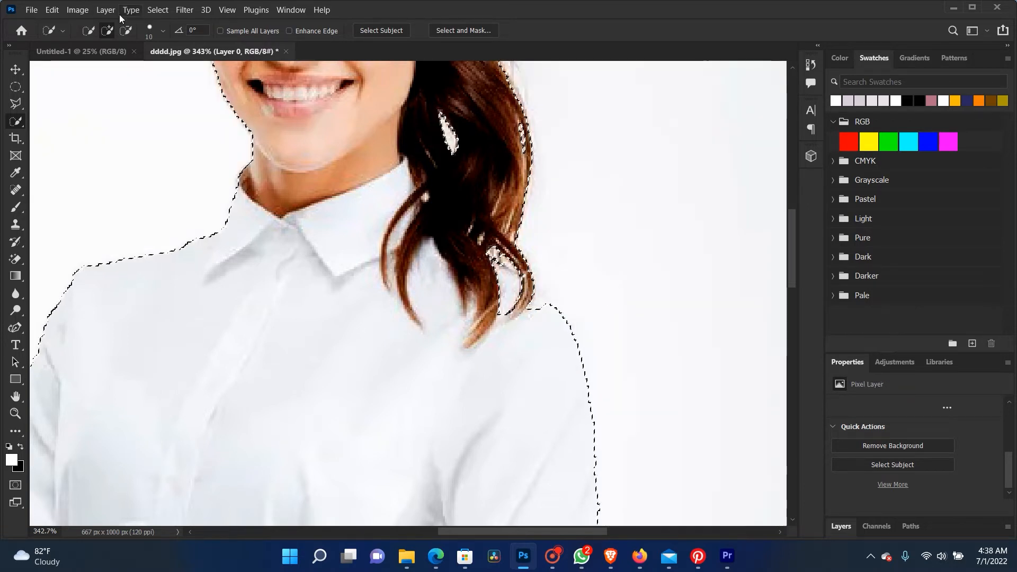
- Refine the woman's selection around the hair gaps and shoulder beneath the ponytail with Quick Selection, and undo the stray addition beside her head
left_click(125, 33)
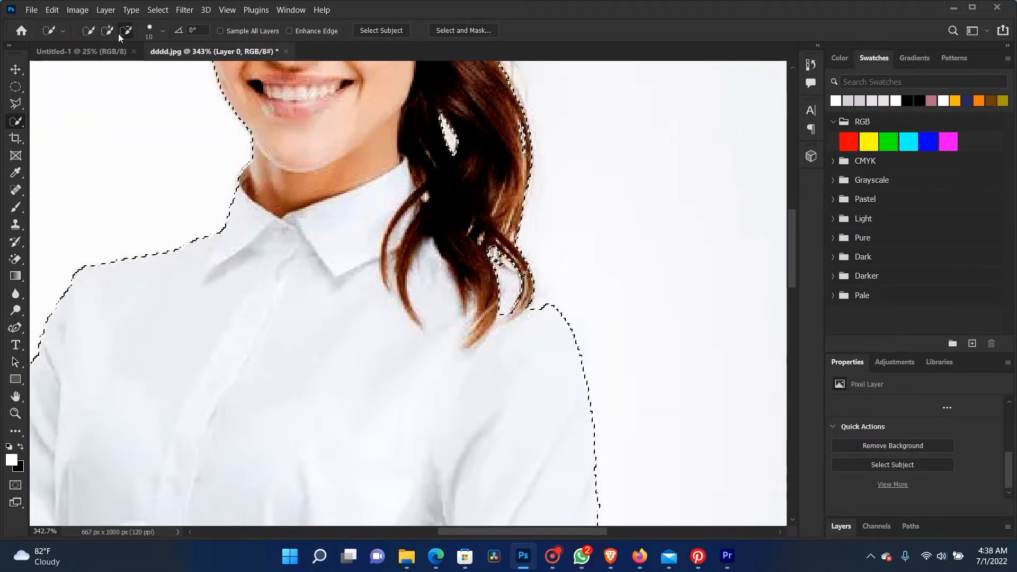
left_click_drag(507, 307, 501, 258)
left_click(529, 315)
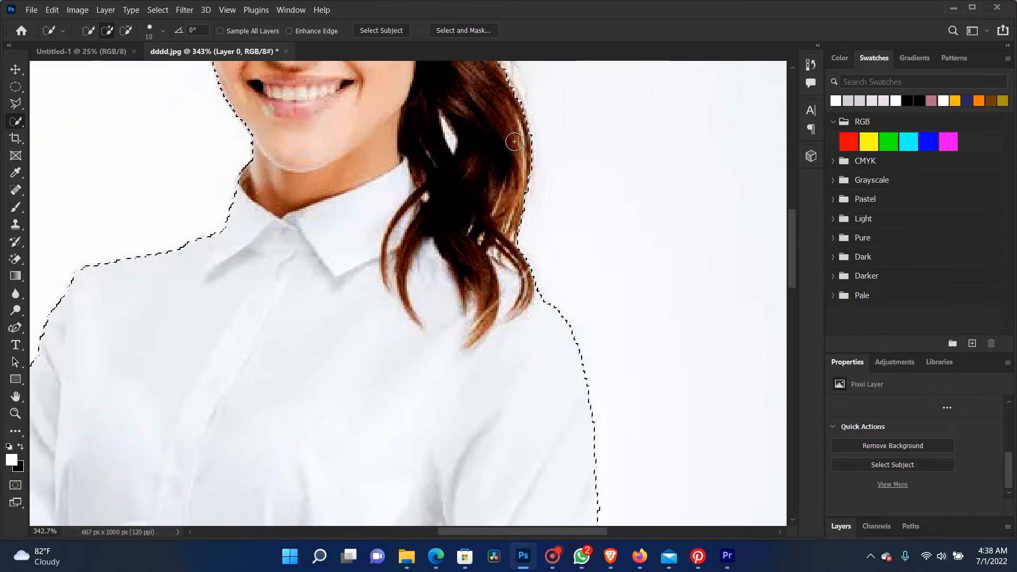
scroll(279, 226, "down", 3)
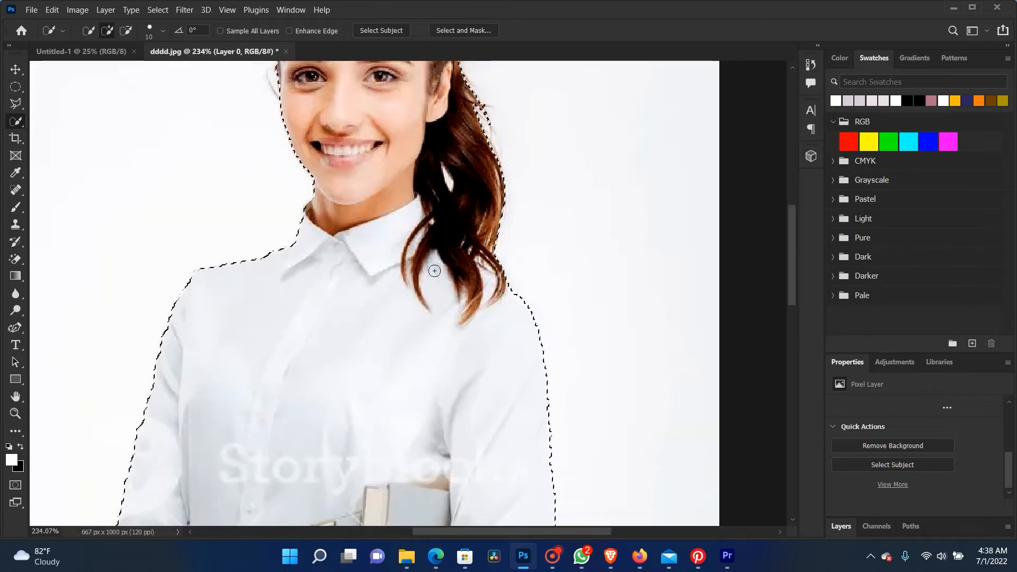
left_click_drag(279, 226, 420, 336)
left_click(558, 93)
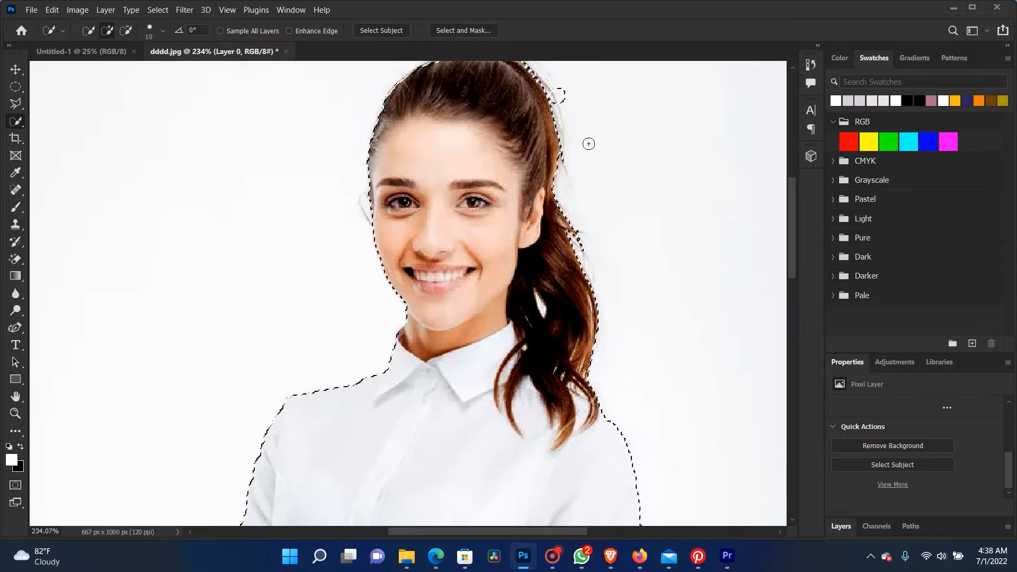
key("ctrl+z")
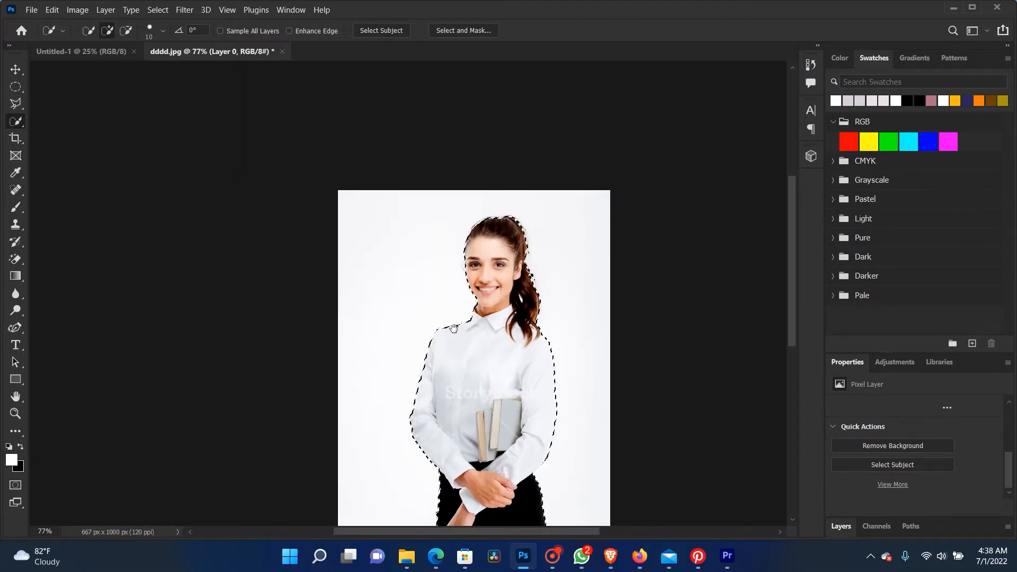
- Remove the background from Layer 0 with a layer mask made from the refined selection
left_click_drag(453, 328, 441, 200)
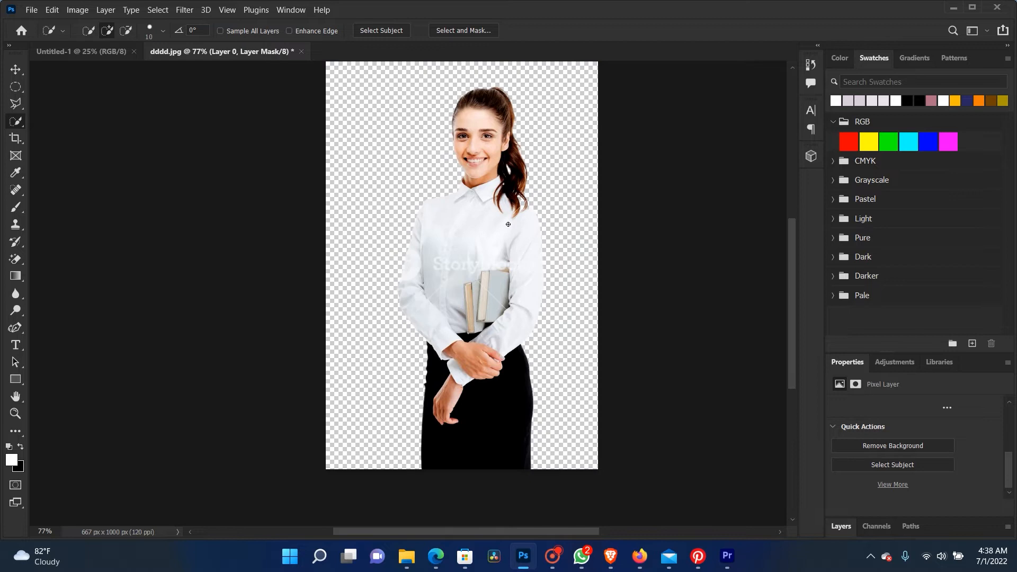
scroll(503, 231, "down", 1)
left_click_drag(503, 231, 427, 254)
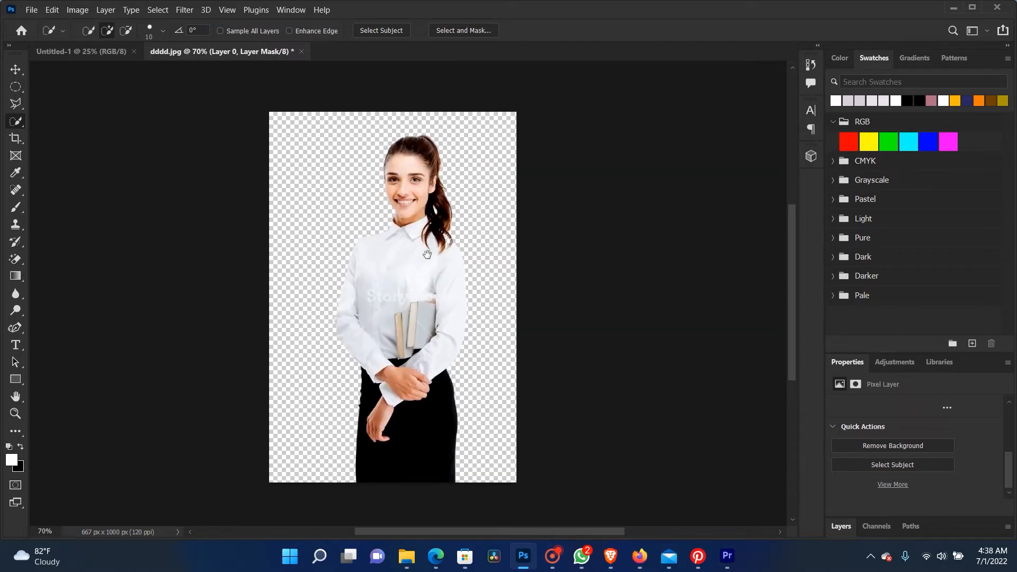
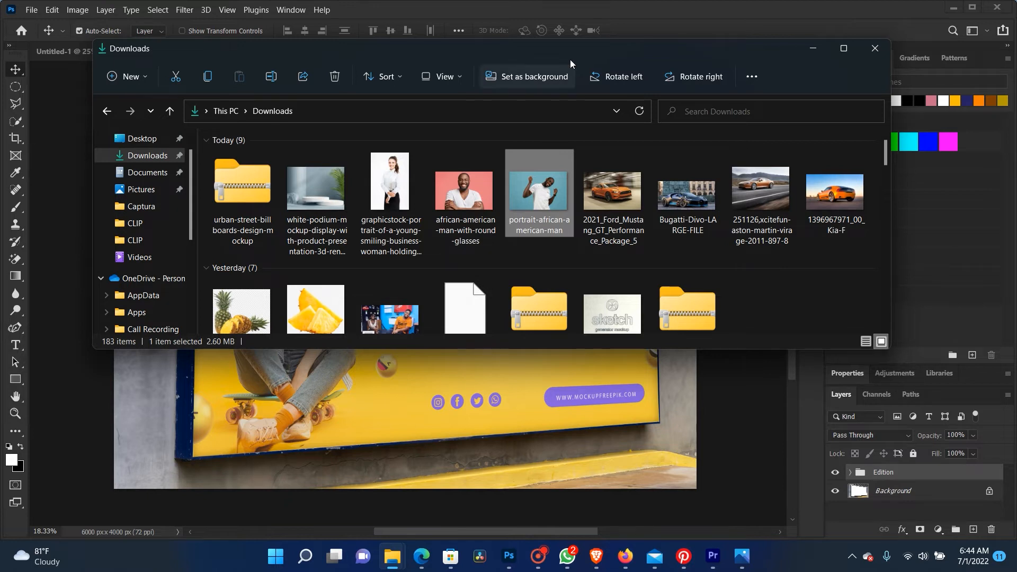
- Return to the billboard mockup 6271956.psd, expand and collapse the Edition group, and give the layer list more height
left_click(592, 1)
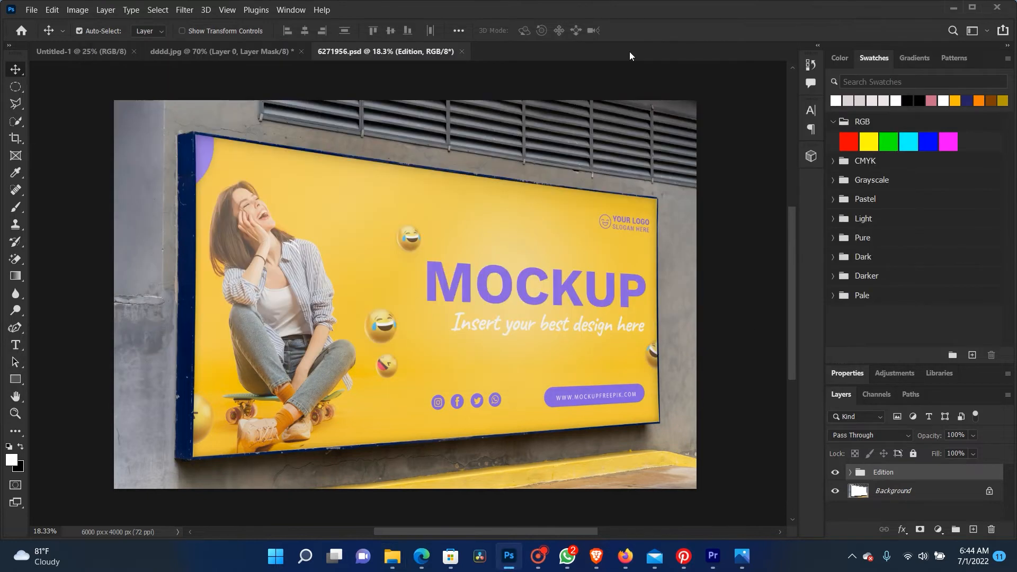
left_click(851, 472)
left_click(851, 472)
left_click_drag(917, 362, 932, 241)
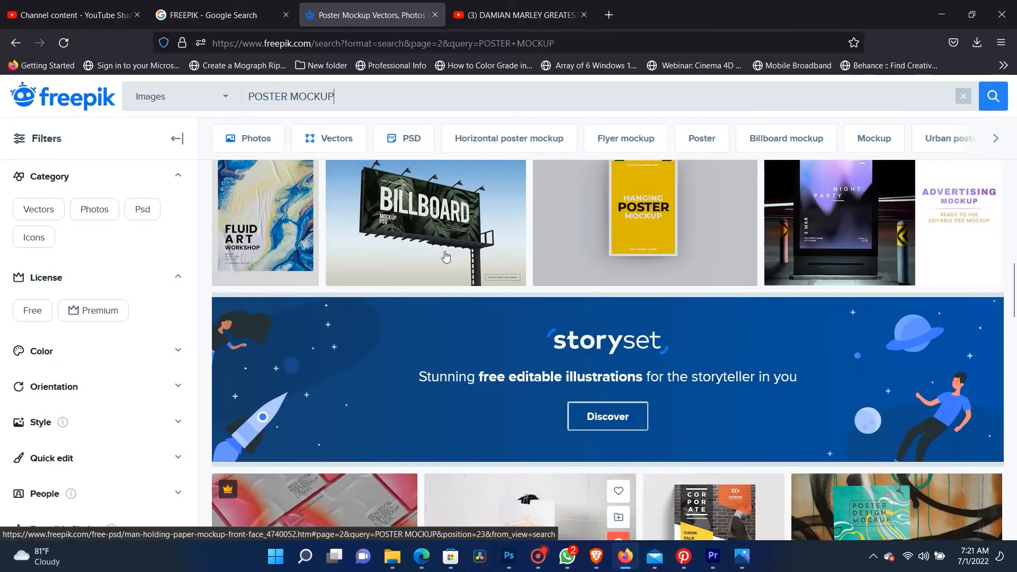
- Examine the poster and billboard designs among the second-page POSTER MOCKUP results on Freepik
scroll(503, 314, "up", 5)
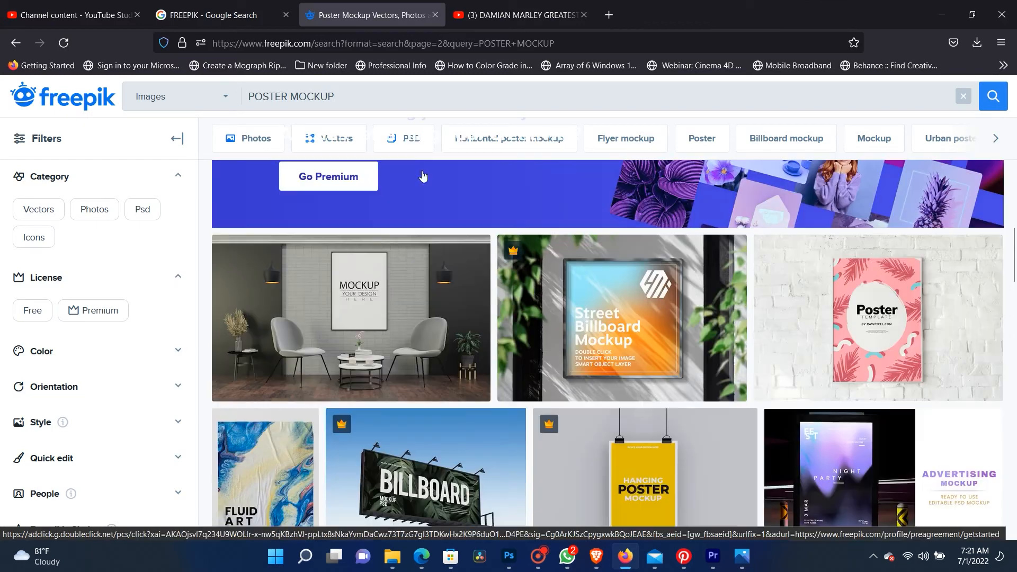
scroll(502, 313, "down", 15)
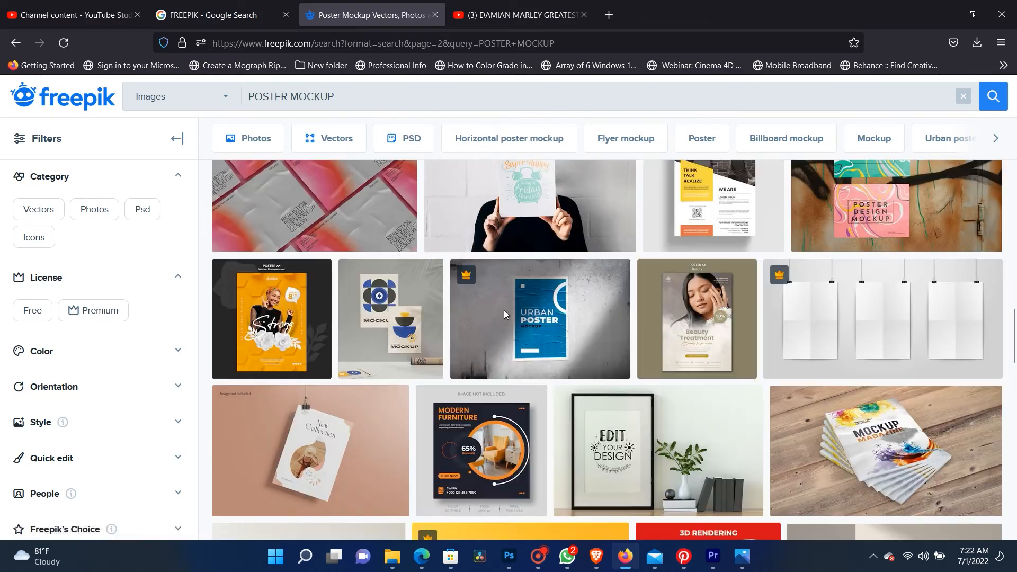
scroll(504, 314, "down", 10)
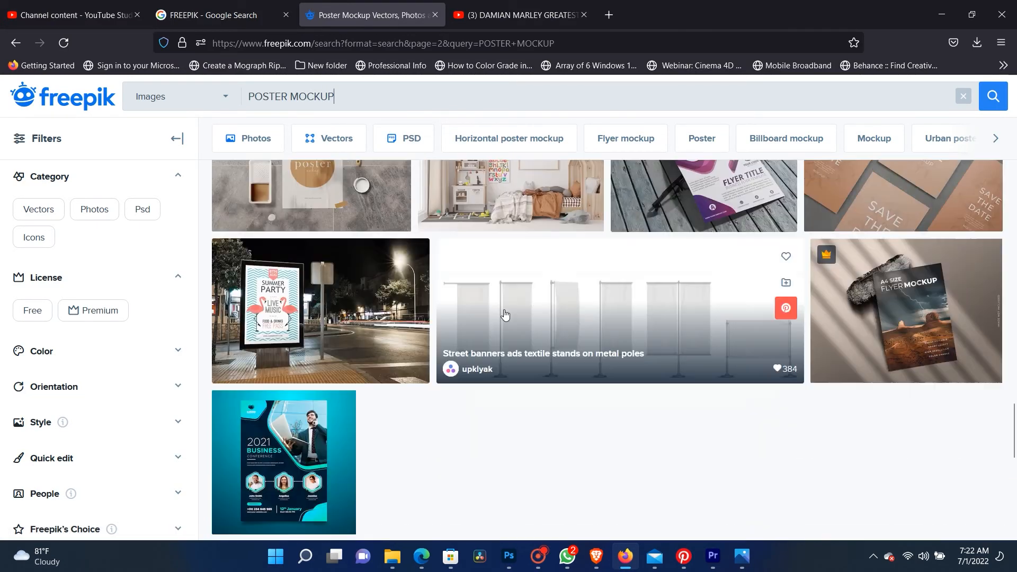
scroll(504, 311, "up", 15)
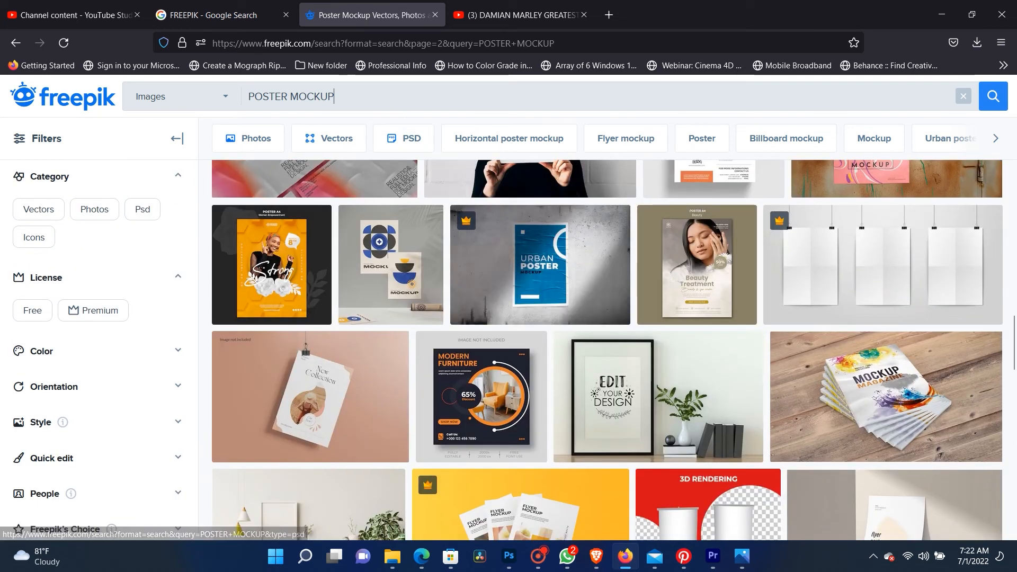
left_click(394, 98)
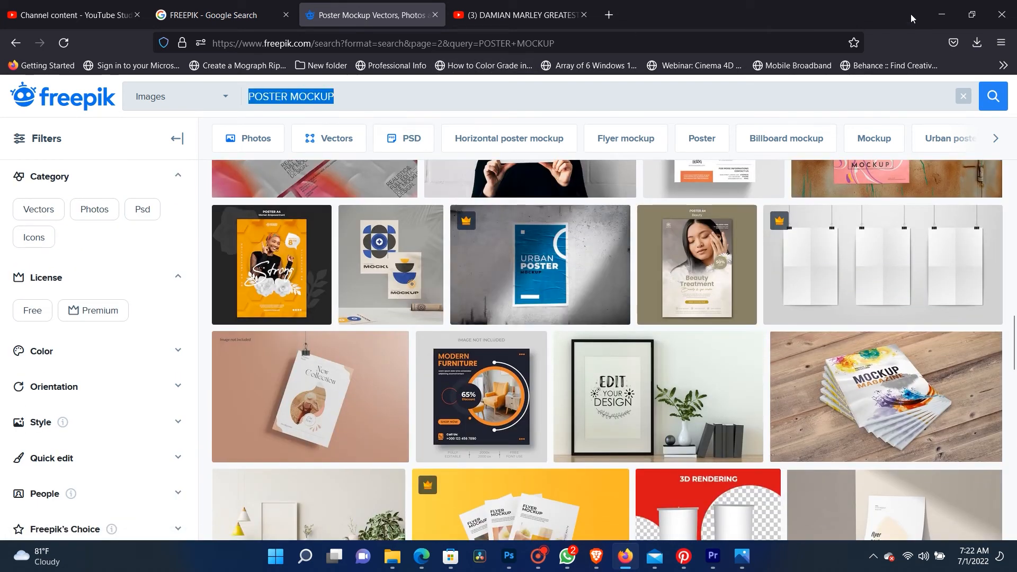
left_click(944, 15)
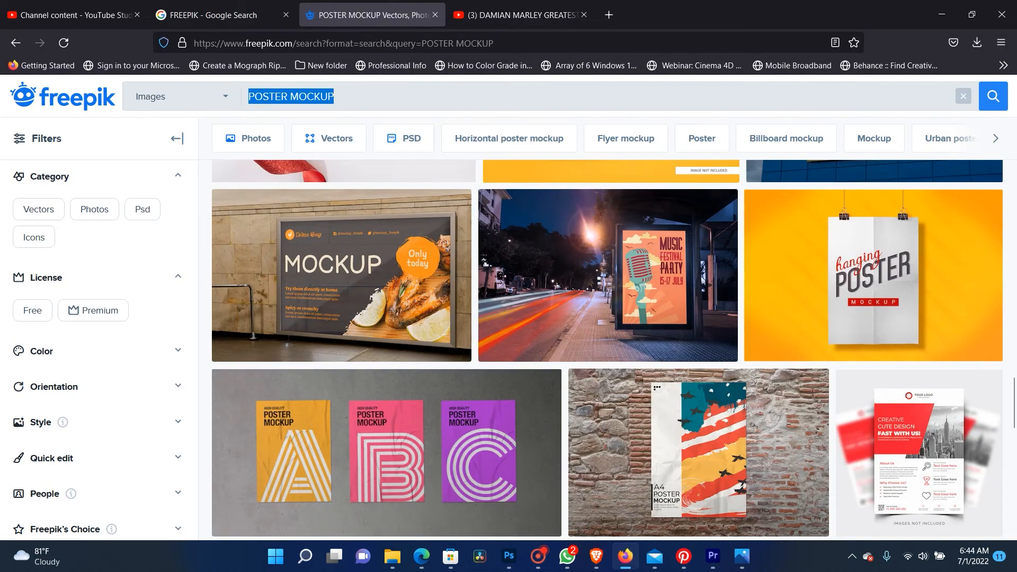
- Browse the first page of POSTER MOCKUP results on Freepik to its end and open the next page
scroll(503, 289, "down", 10)
scroll(503, 289, "up", 10)
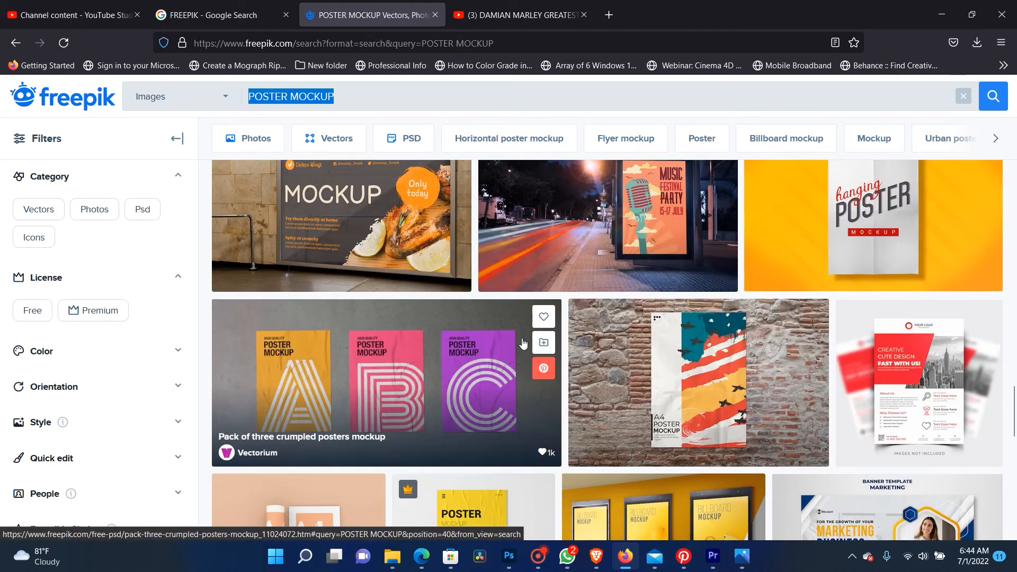
scroll(526, 359, "up", 10)
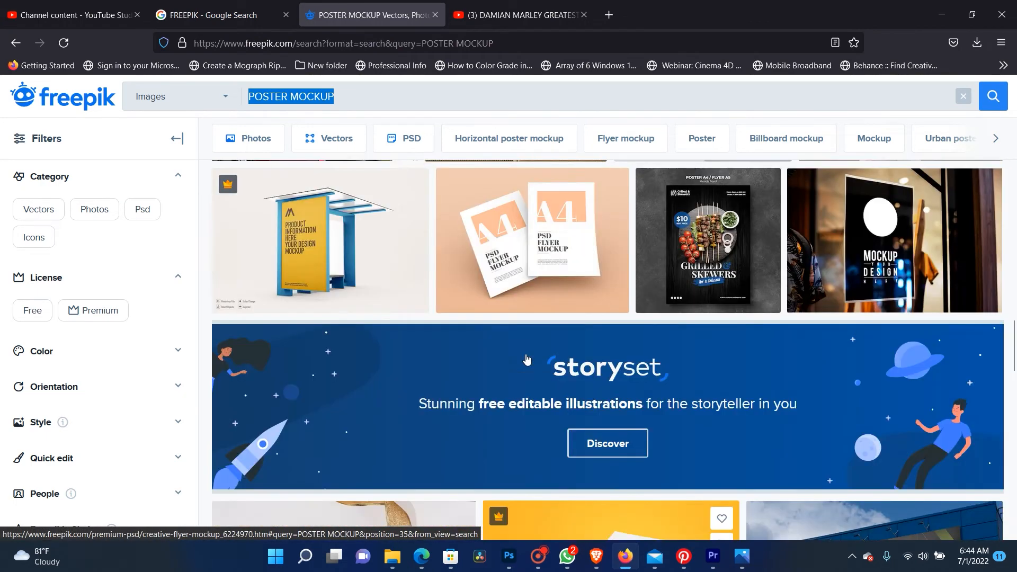
scroll(526, 359, "up", 5)
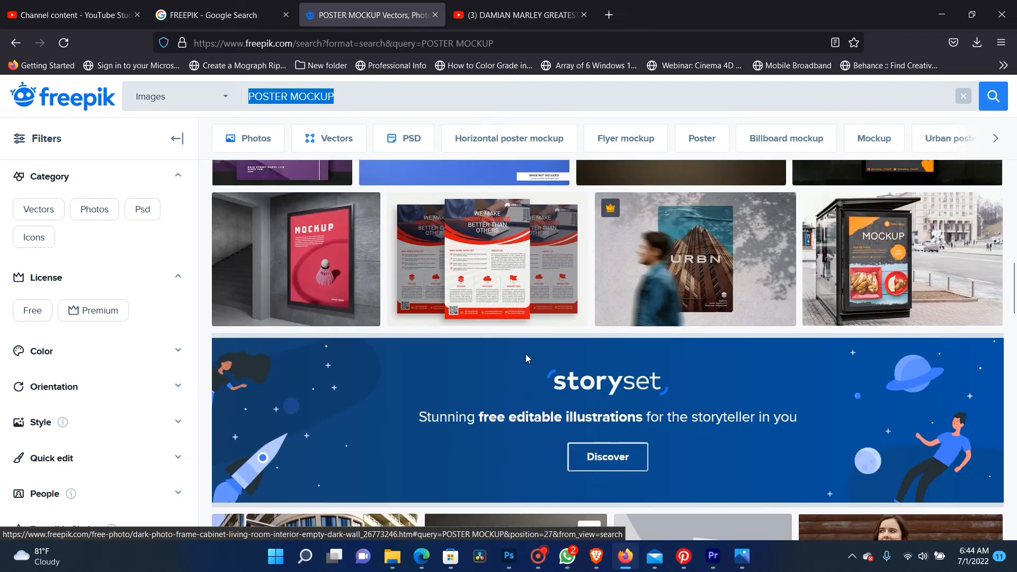
scroll(526, 359, "down", 10)
scroll(527, 360, "down", 15)
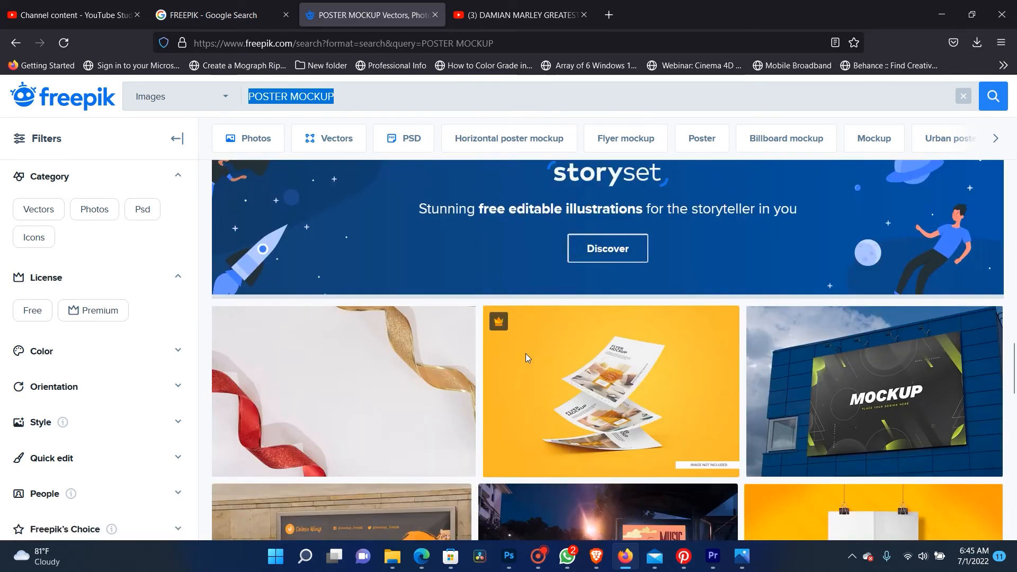
scroll(492, 355, "down", 5)
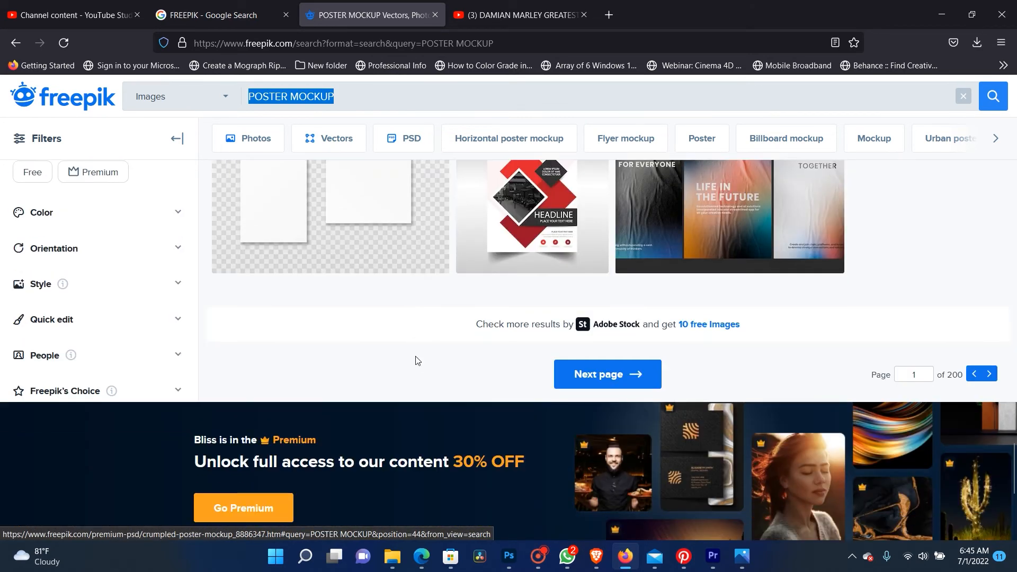
scroll(599, 457, "up", 1)
left_click(599, 455)
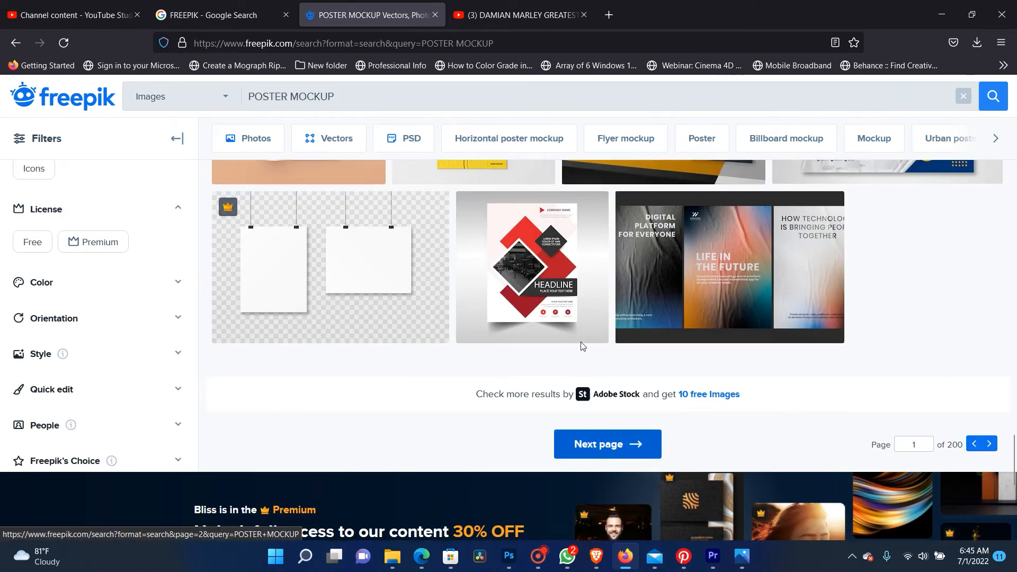
left_click(862, 19)
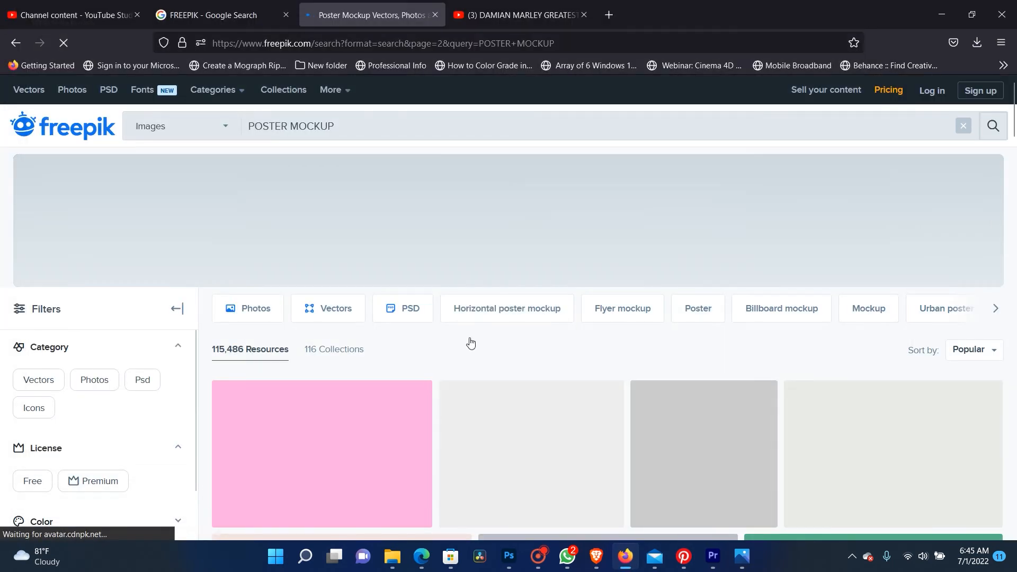
- Look through the newly loaded second page of mockups, from the horizontal wall poster down to the street billboards
scroll(900, 318, "down", 3)
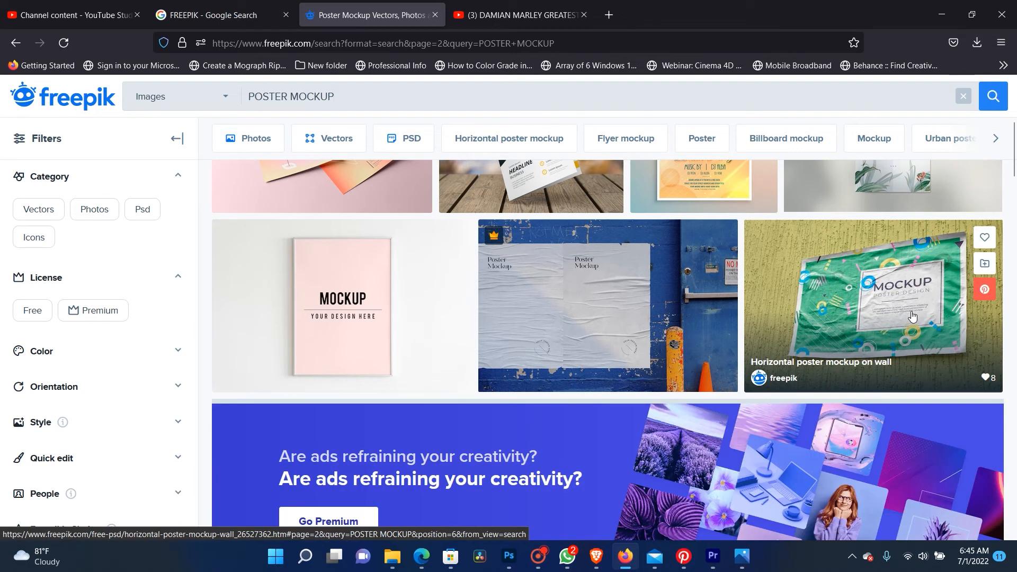
scroll(535, 350, "down", 4)
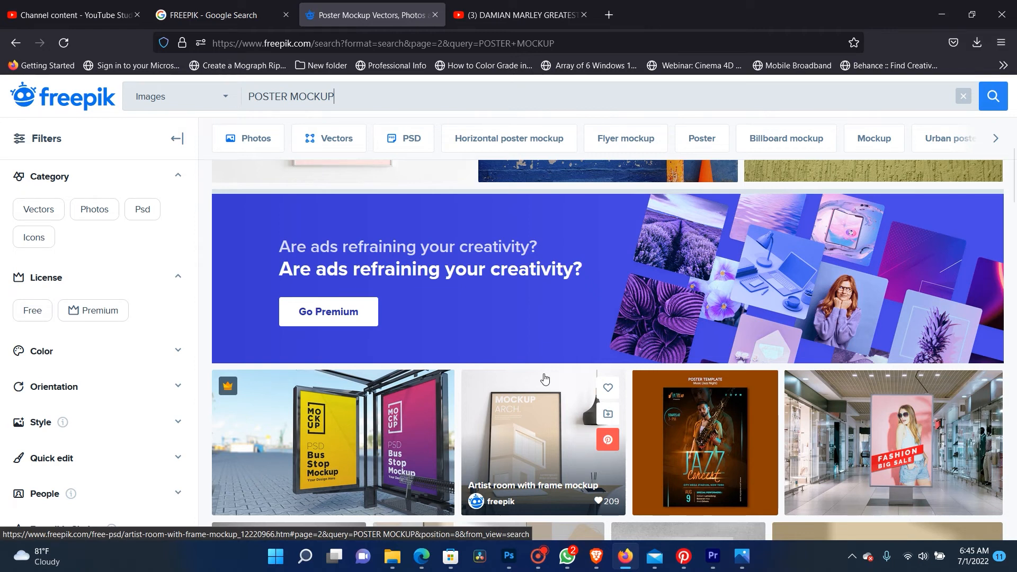
scroll(543, 377, "down", 3)
scroll(545, 378, "down", 5)
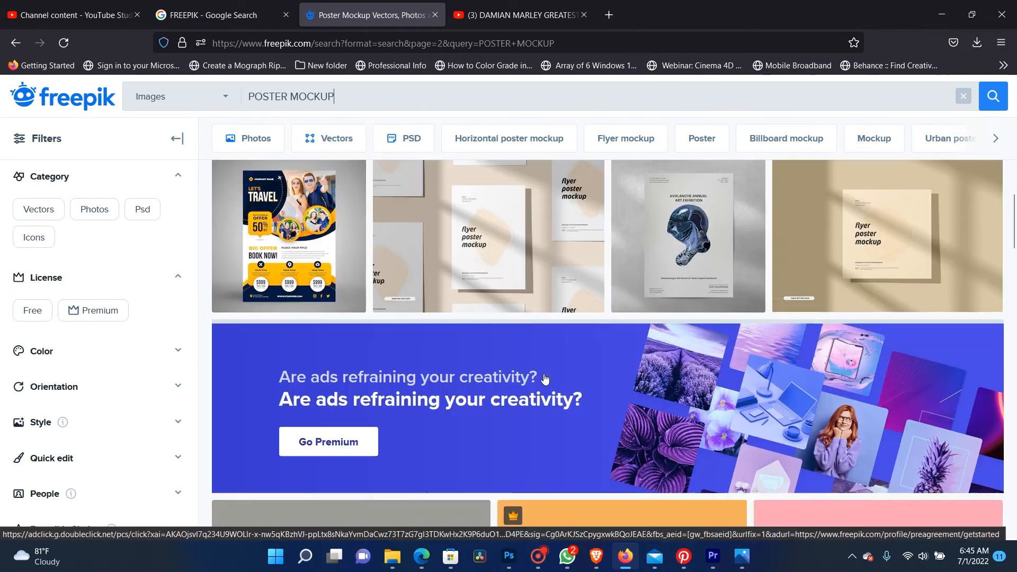
scroll(537, 385, "down", 4)
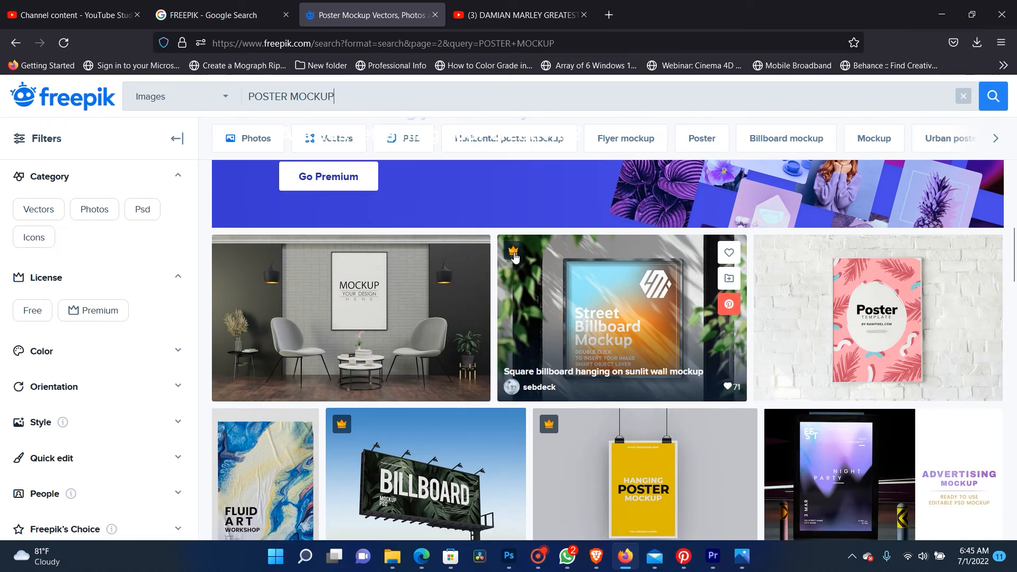
scroll(504, 349, "down", 5)
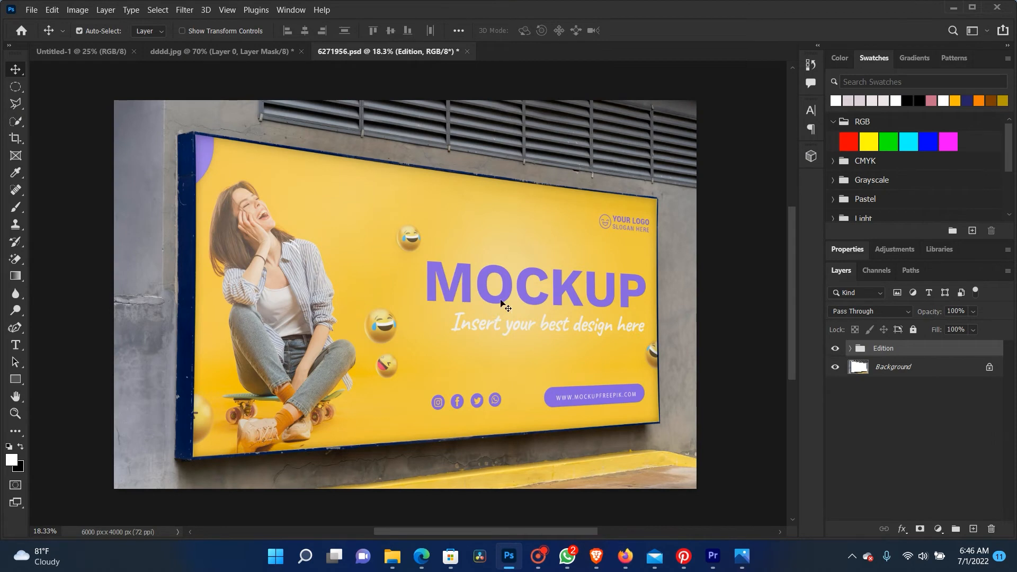
- Expand the Edition group in the Photoshop billboard mockup and place the portrait-african-american-man image from the Downloads folder into the document
left_click(849, 348)
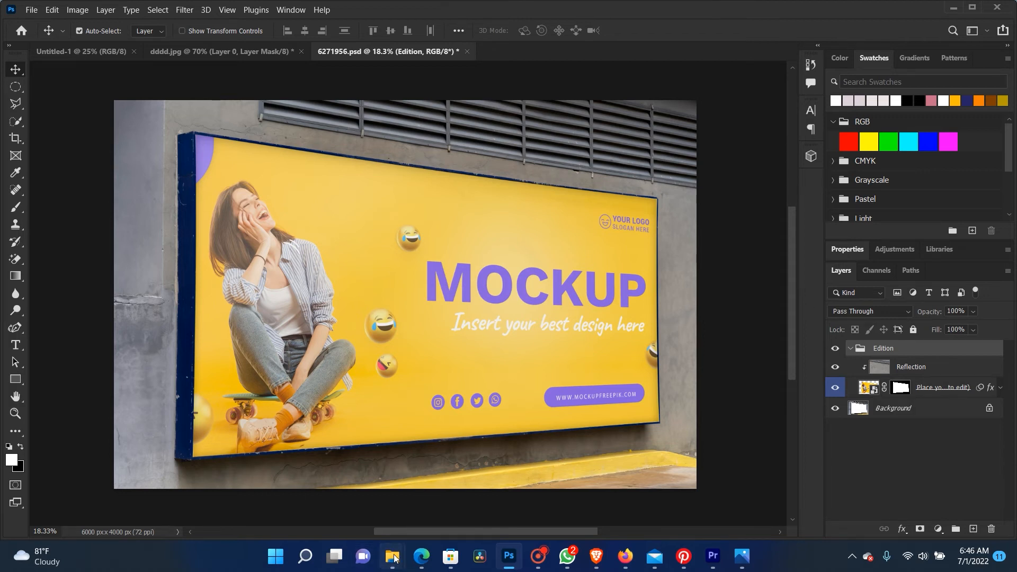
mouse_move(394, 557)
left_click(256, 523)
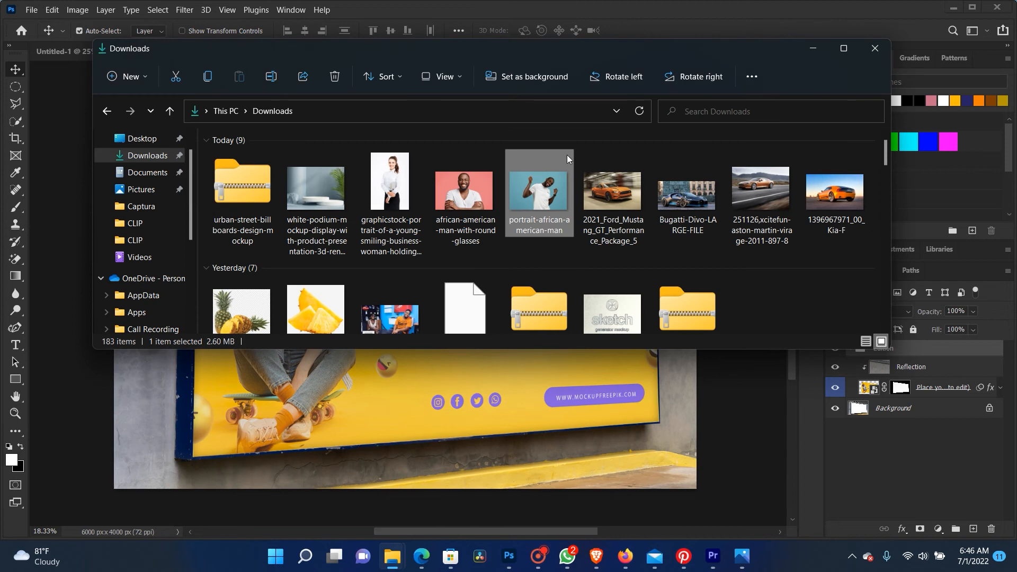
left_click_drag(541, 185, 376, 421)
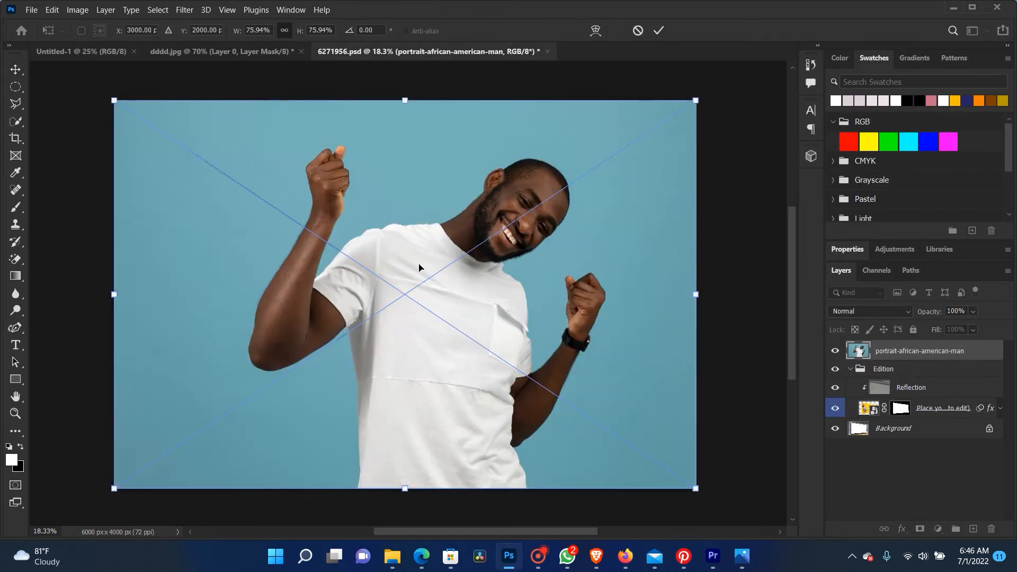
- Scale the placed portrait to 58.76% and align its upper-left corner with the billboard's yellow face
left_click_drag(115, 102, 228, 211)
left_click_drag(315, 259, 278, 227)
left_click_drag(273, 214, 275, 213)
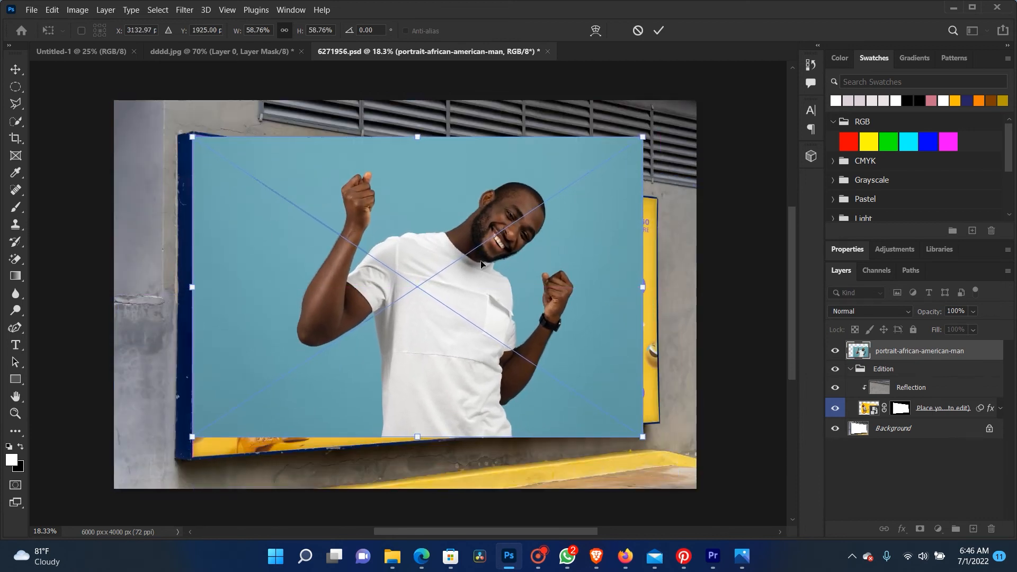
- Try a Perspective transform on the placed portrait, tapering its right side toward the billboard's far edge
right_click(443, 198)
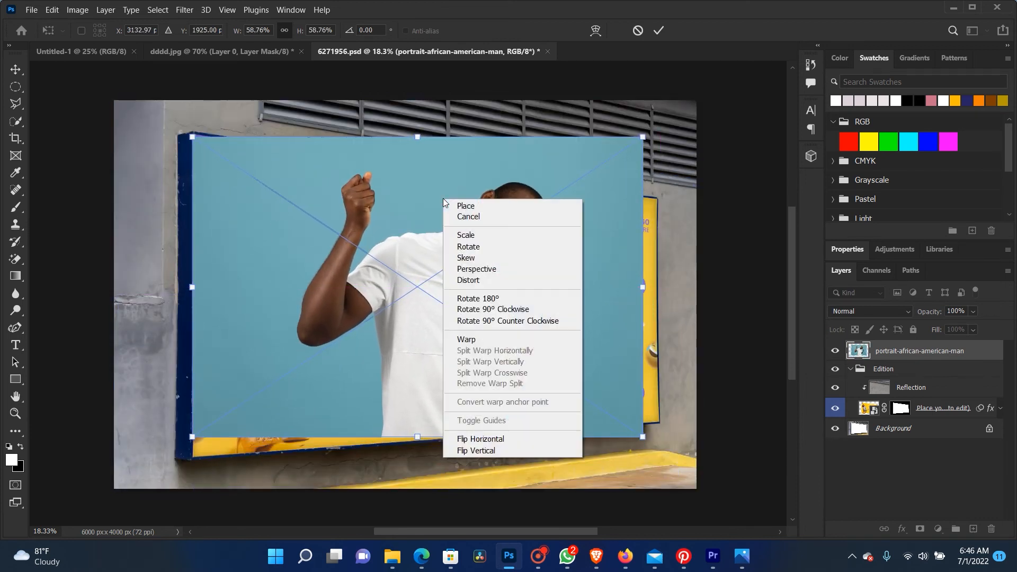
left_click(466, 268)
left_click_drag(643, 136, 643, 192)
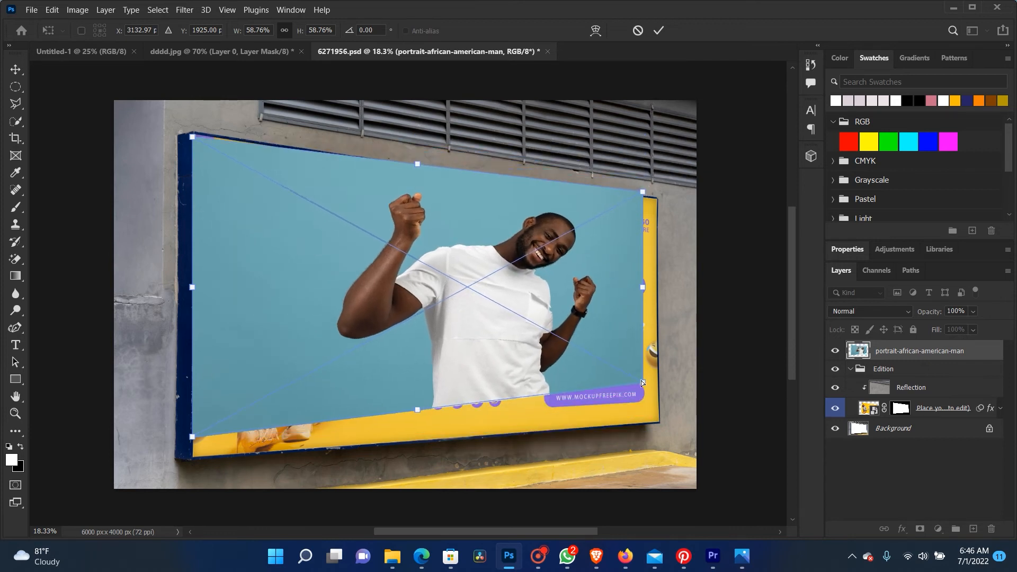
left_click_drag(641, 380, 656, 406)
left_click_drag(531, 335, 531, 334)
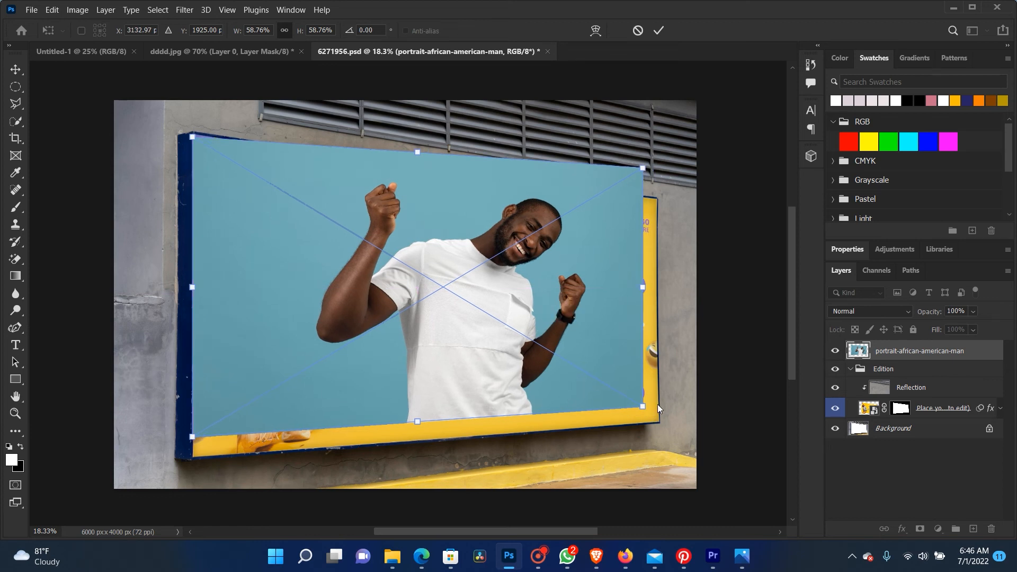
left_click_drag(645, 411, 652, 406)
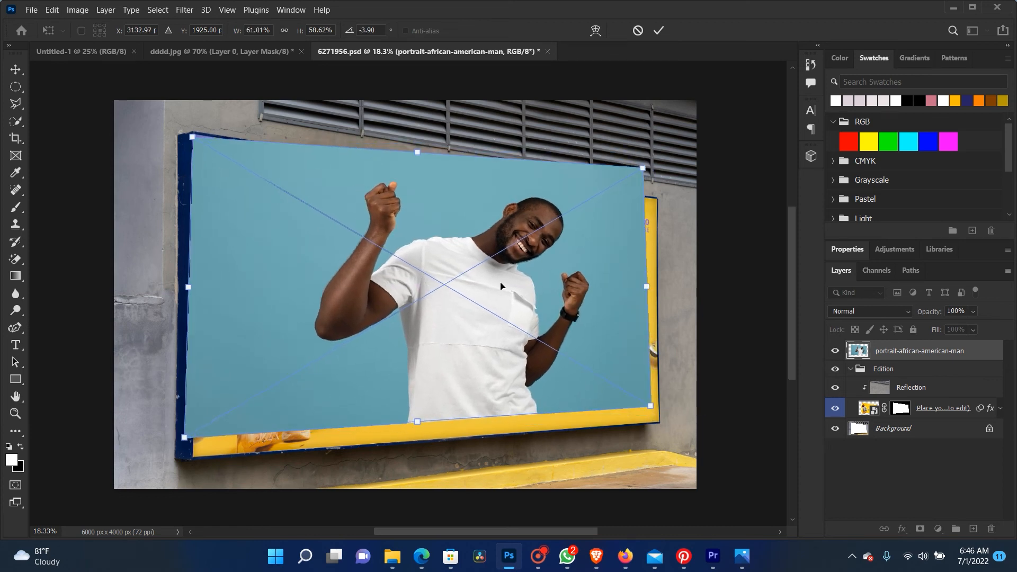
- Try distorting the placed portrait by pulling its right corners and lower-left corner onto the billboard face's corners
right_click(503, 284)
left_click(526, 104)
left_click_drag(643, 168, 655, 215)
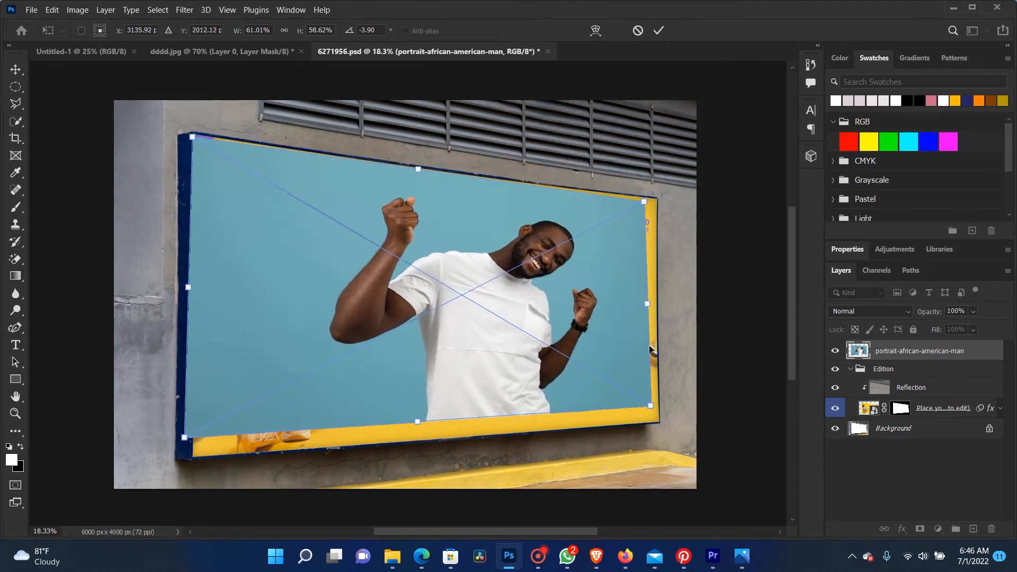
left_click_drag(652, 405, 651, 420)
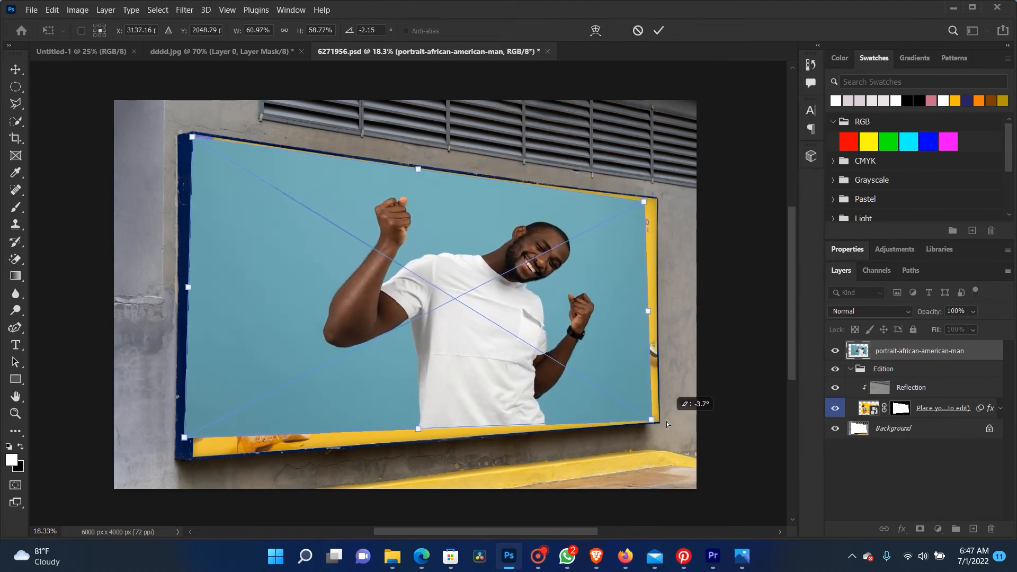
left_click_drag(644, 203, 659, 193)
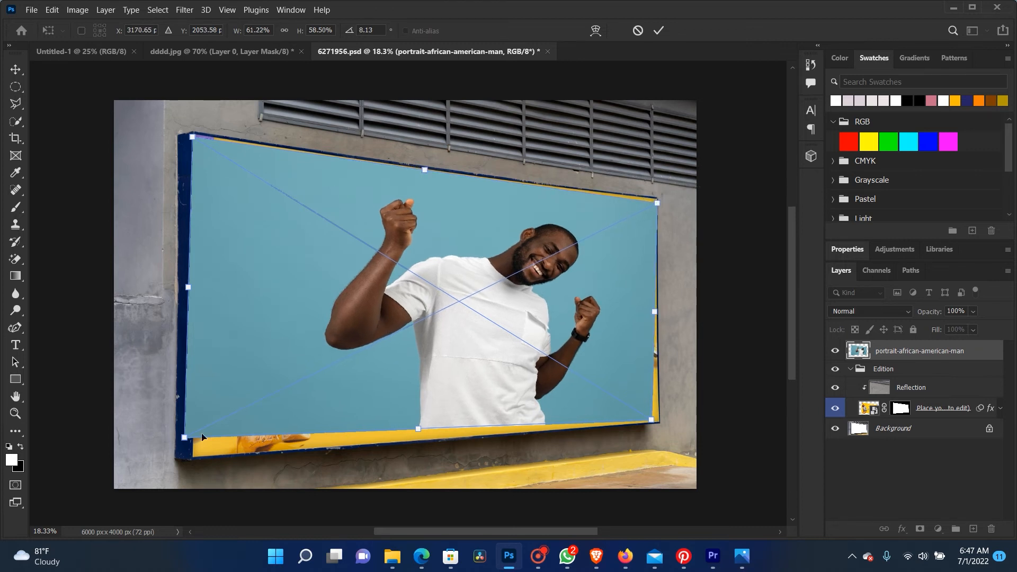
mouse_move(184, 441)
left_mouse_down()
mouse_move(205, 457)
mouse_move(192, 455)
left_mouse_up()
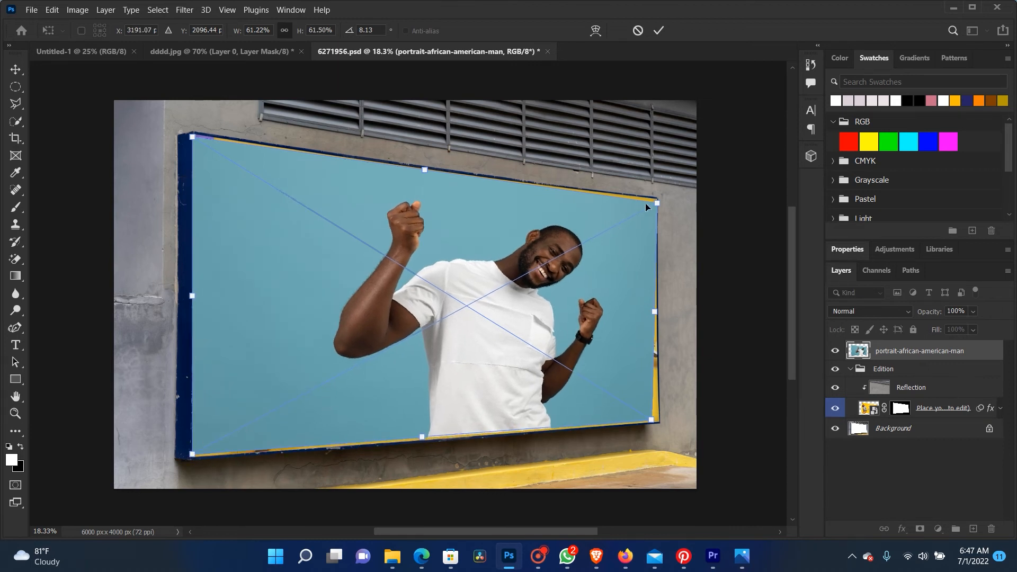
- Try fine-tuning all four corners of the portrait against the billboard frame, and cancel the placement
left_click_drag(657, 204, 657, 203)
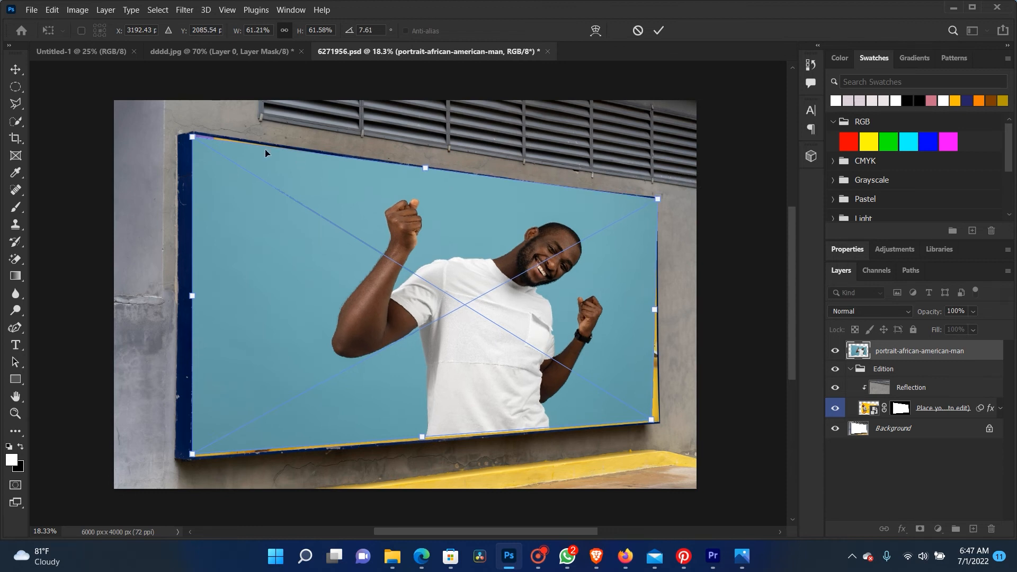
left_click_drag(200, 136, 201, 135)
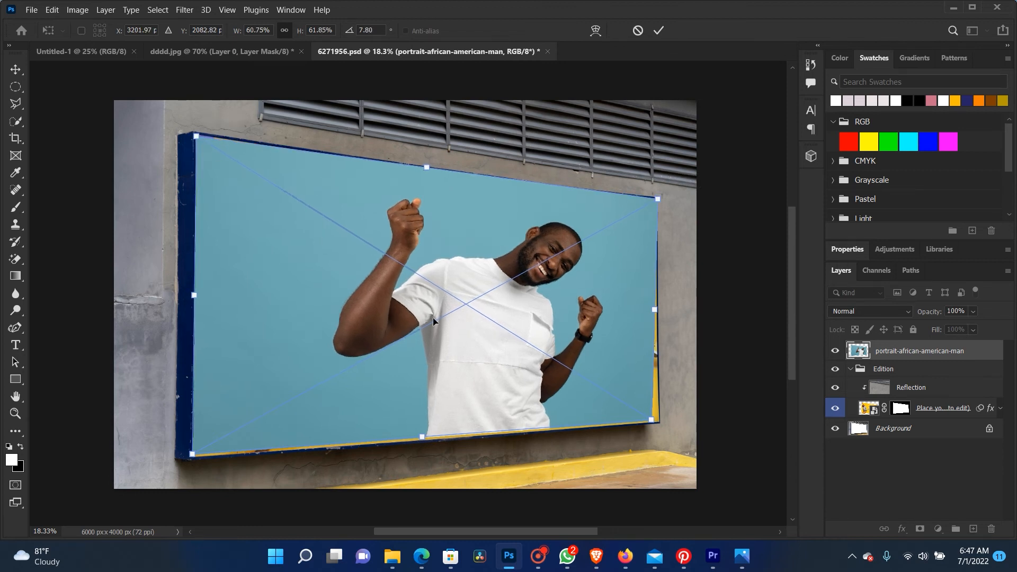
left_click_drag(649, 424, 655, 424)
left_click_drag(657, 199, 657, 199)
left_click_drag(195, 456, 196, 459)
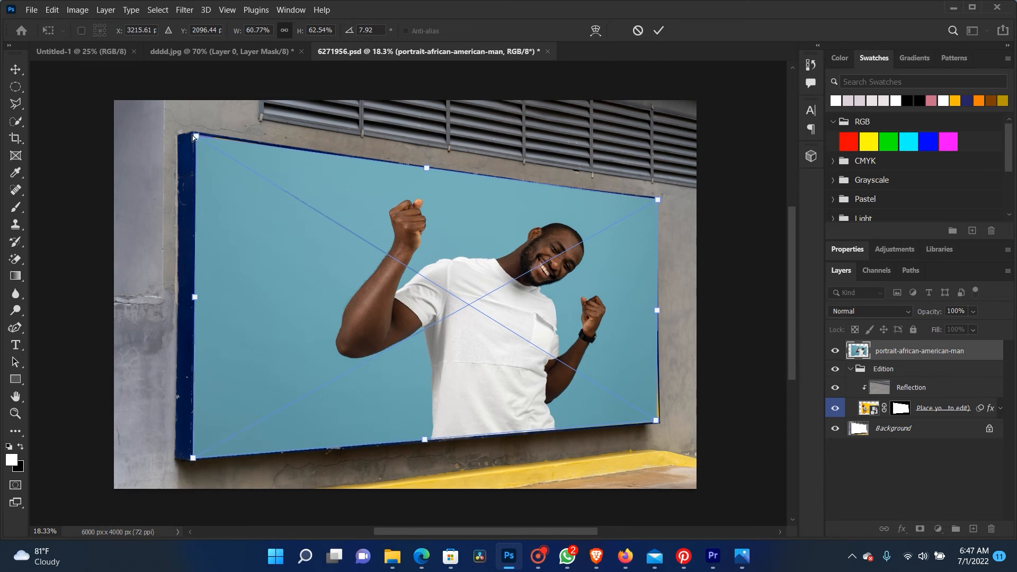
left_click_drag(197, 136, 196, 135)
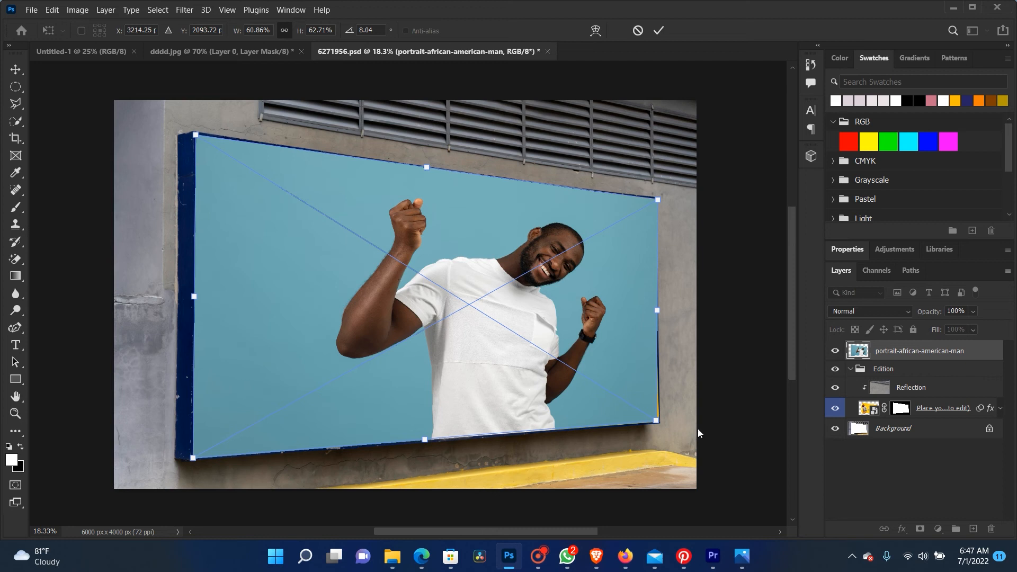
left_click_drag(659, 420, 658, 421)
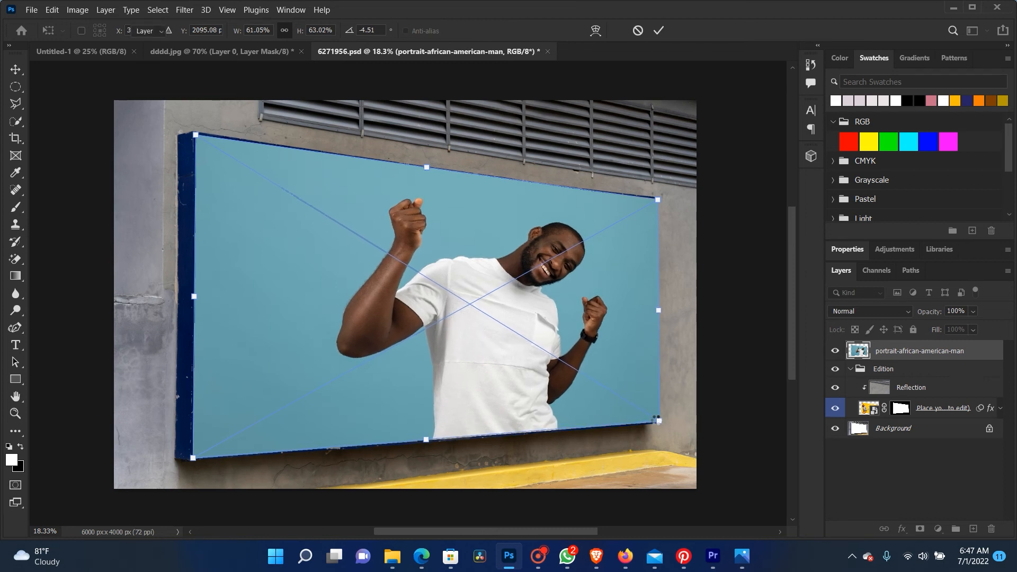
key("Escape")
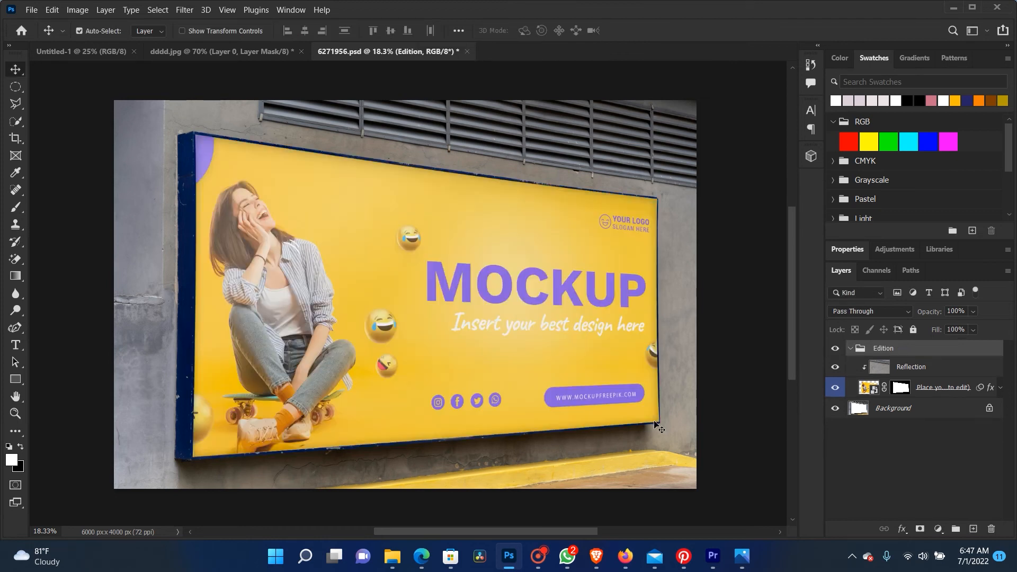
- Open the contents of the "Place your design here" smart object and place the portrait-african-american-man image from Downloads into it
left_click(864, 388)
double_click(867, 388)
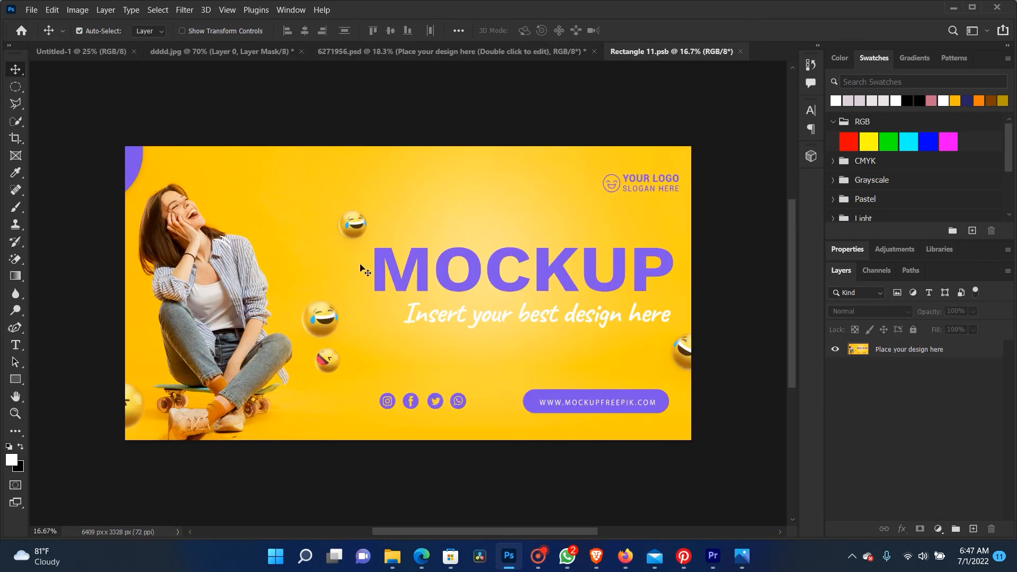
mouse_move(391, 553)
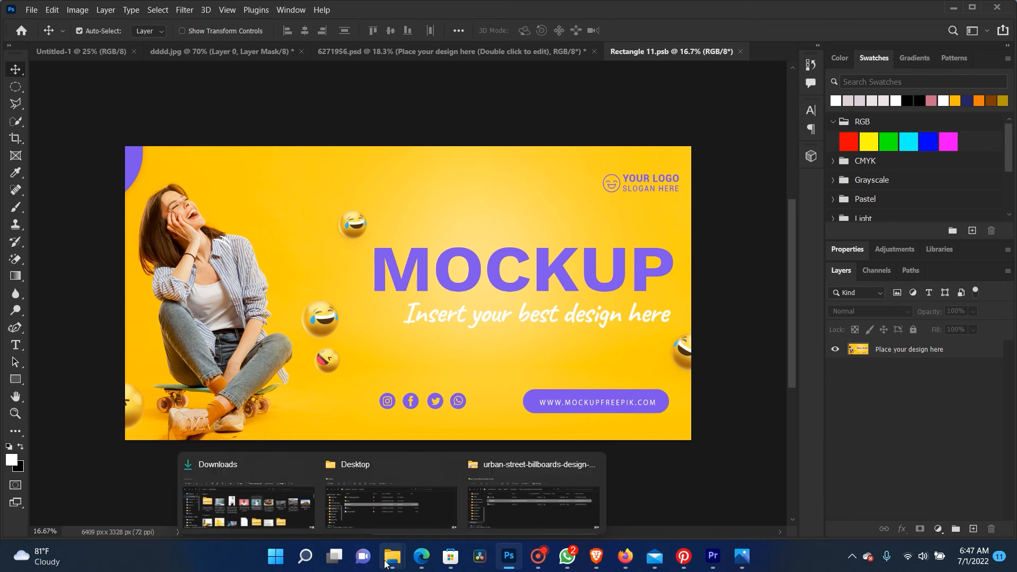
left_click(274, 501)
left_click_drag(527, 223, 395, 430)
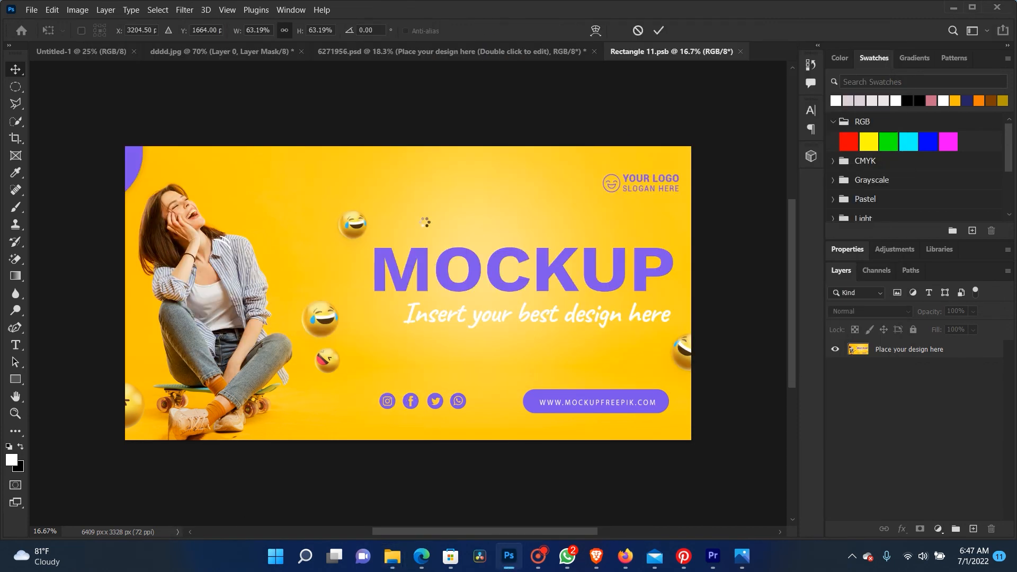
- Scale the placed portrait to 86.69% and position it so it covers the whole design canvas
left_click_drag(625, 145, 699, 99)
left_click_drag(152, 438, 80, 485)
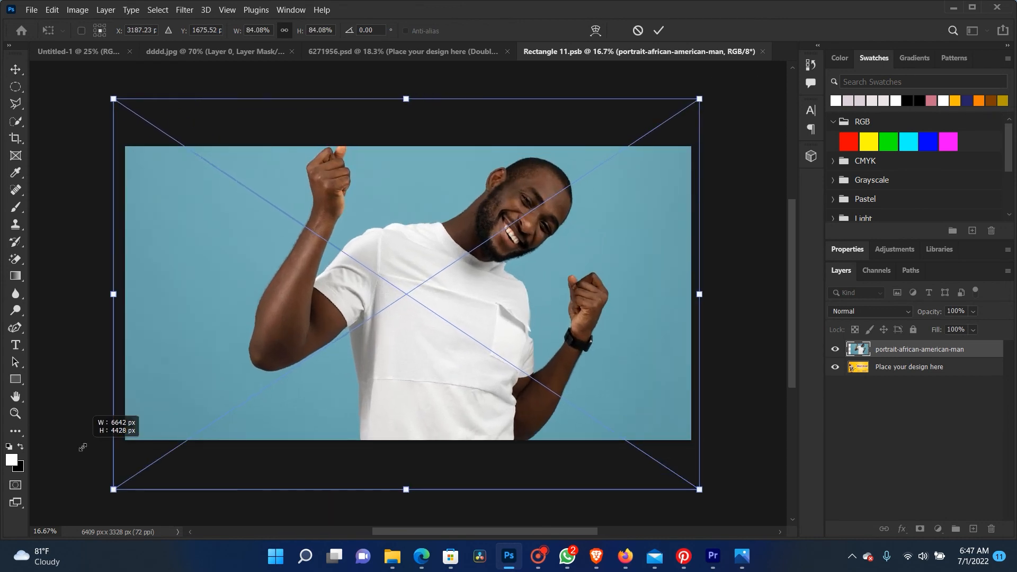
left_click_drag(452, 295, 437, 308)
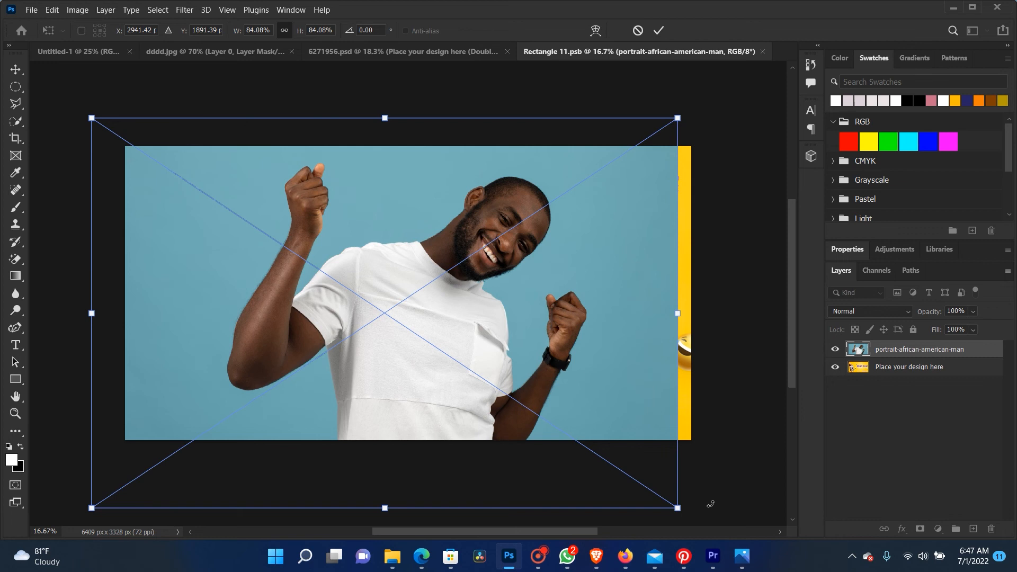
left_click_drag(677, 507, 695, 519)
left_click_drag(617, 357, 612, 365)
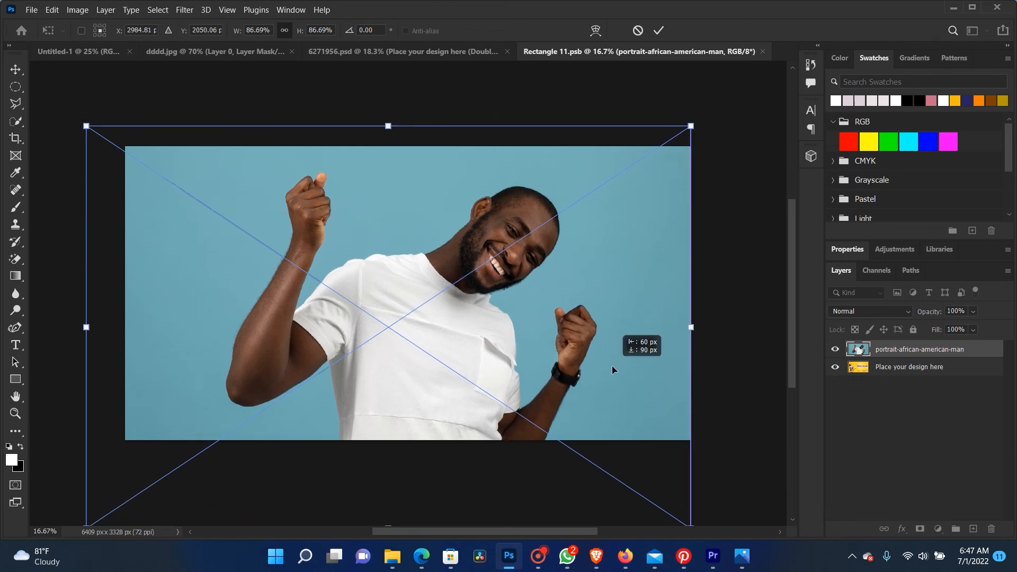
key("Return")
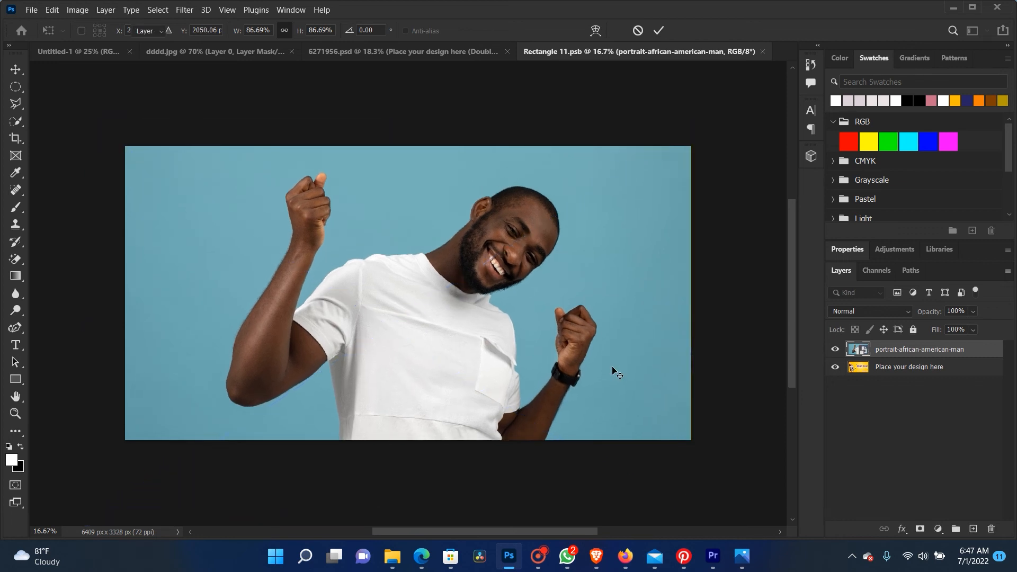
left_click_drag(613, 369, 620, 367)
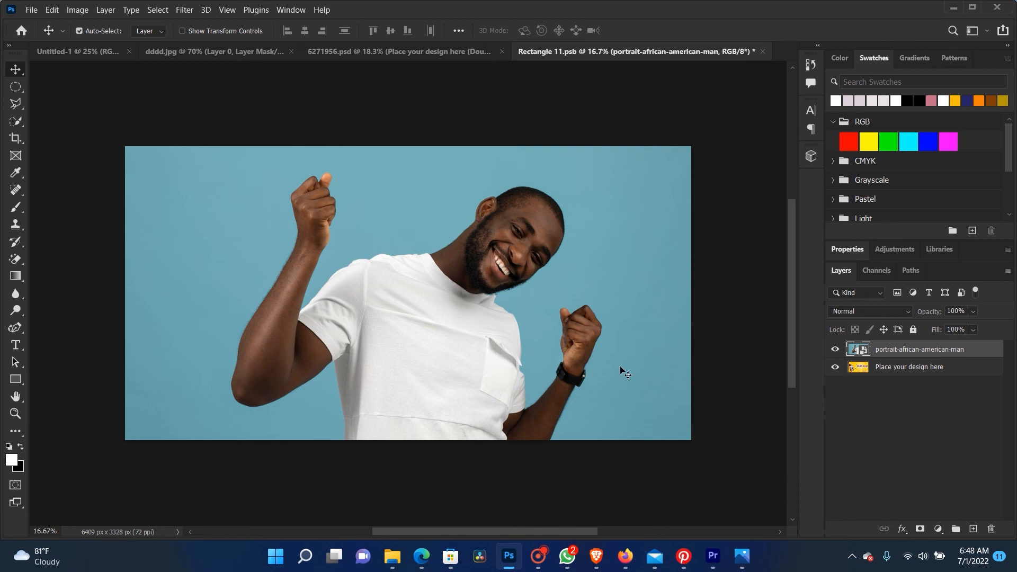
- Hide the original "Place your design here" layer, save the smart object's contents, and return to the 6271956.psd mockup
left_click(835, 367)
key("ctrl+s")
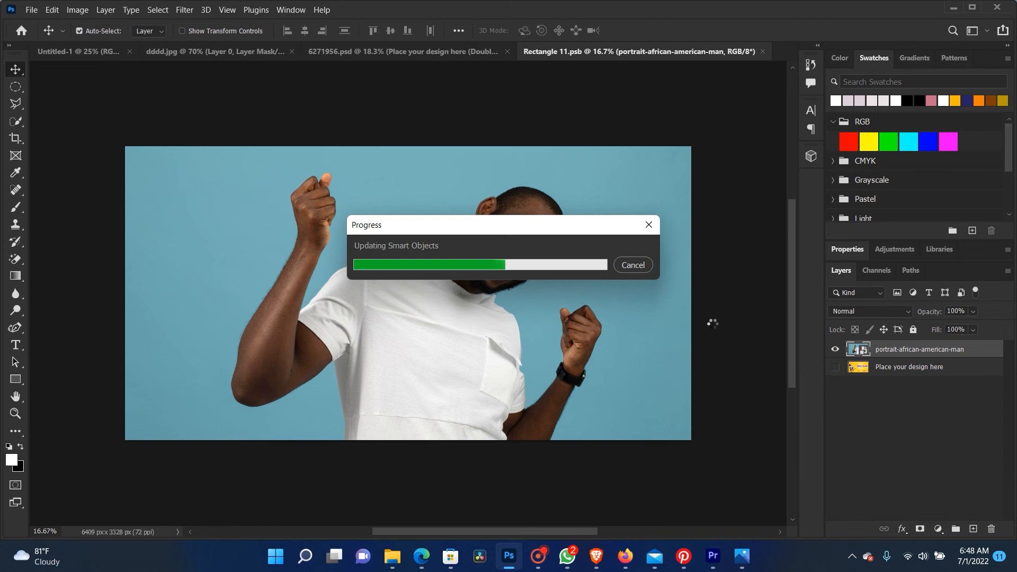
left_click(415, 56)
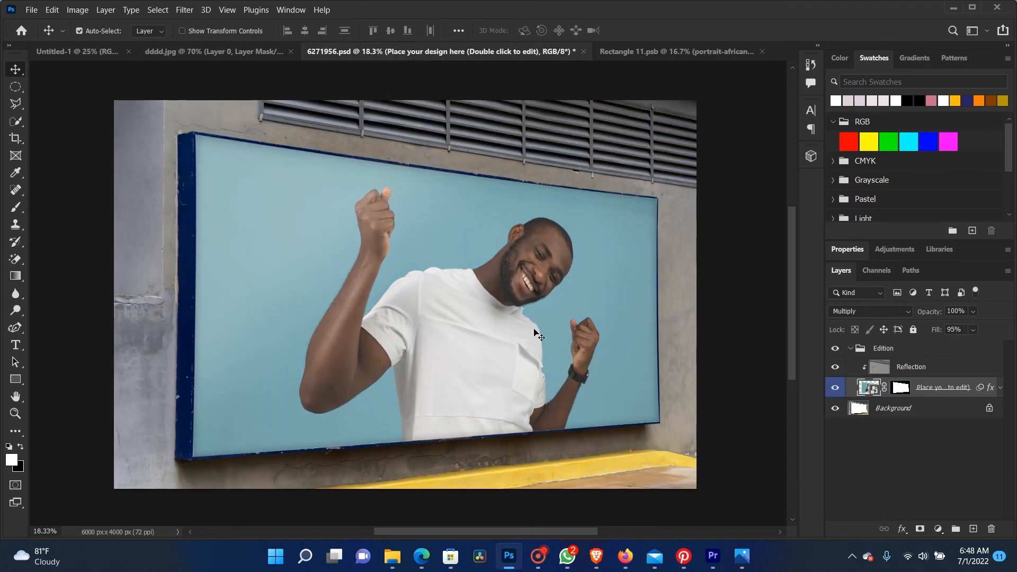
- Toggle the Reflection layer's visibility repeatedly to compare the billboard with and without the reflection
left_click(835, 367)
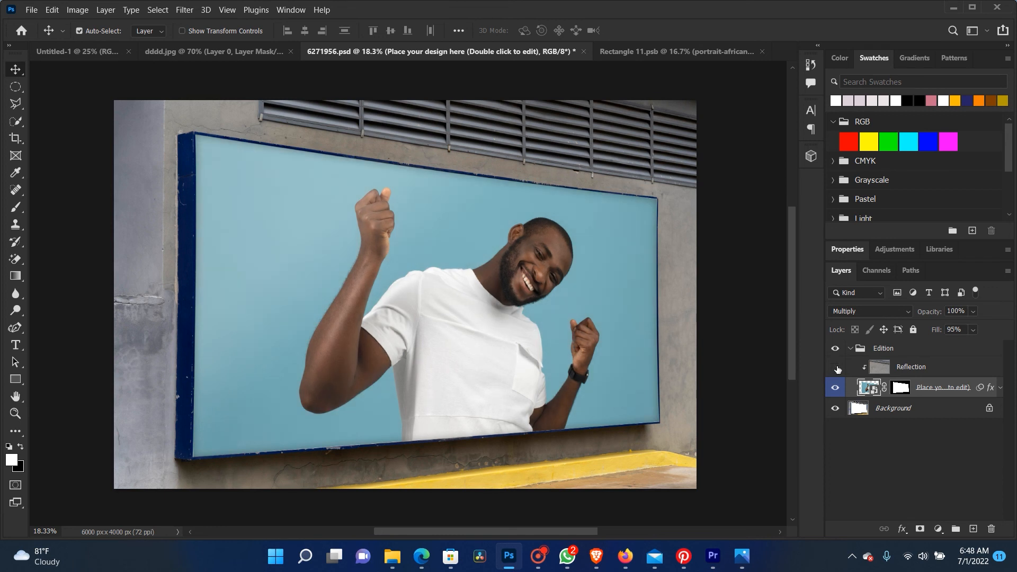
left_click(836, 367)
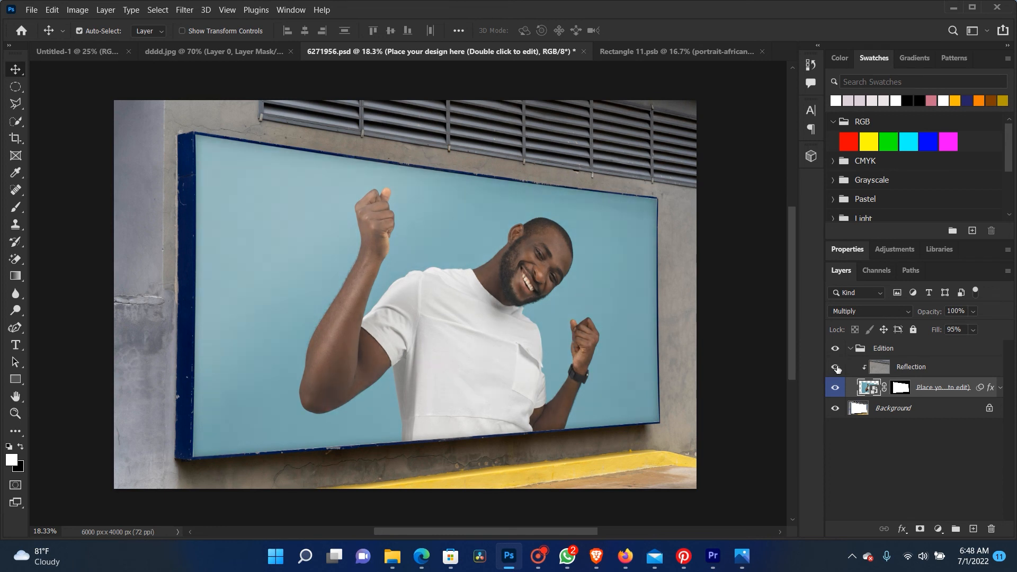
left_click(835, 367)
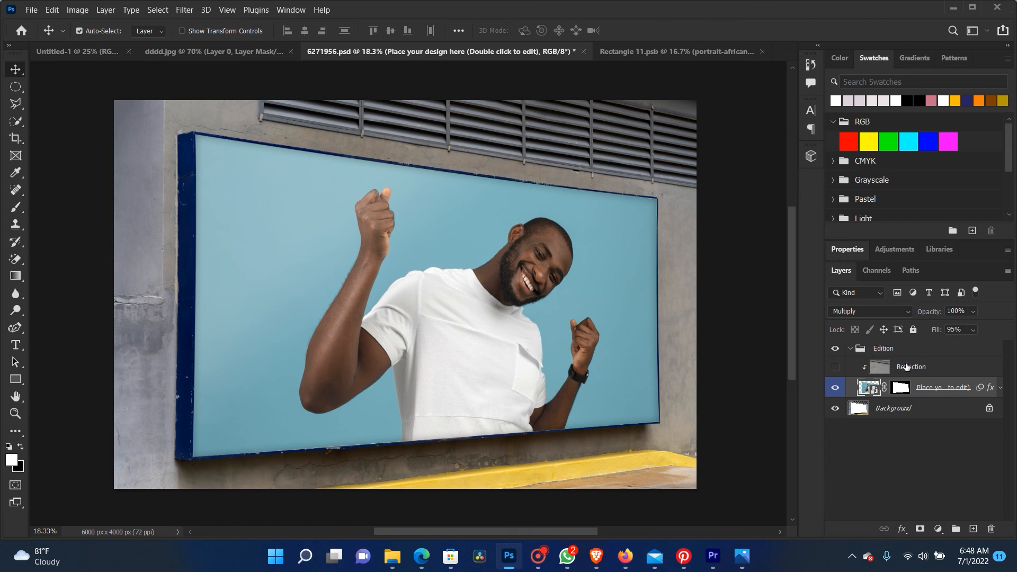
left_click(835, 367)
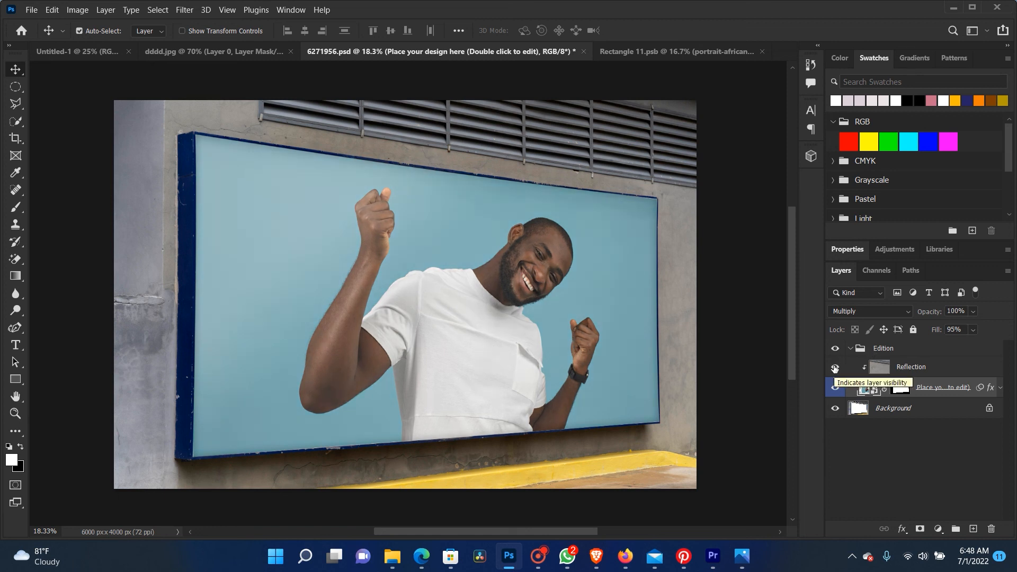
left_click(835, 367)
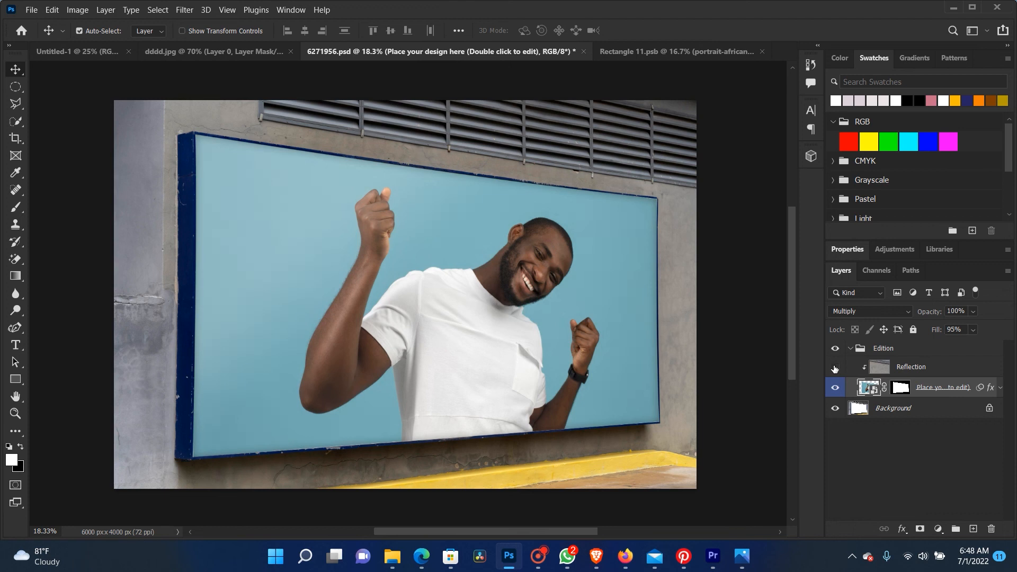